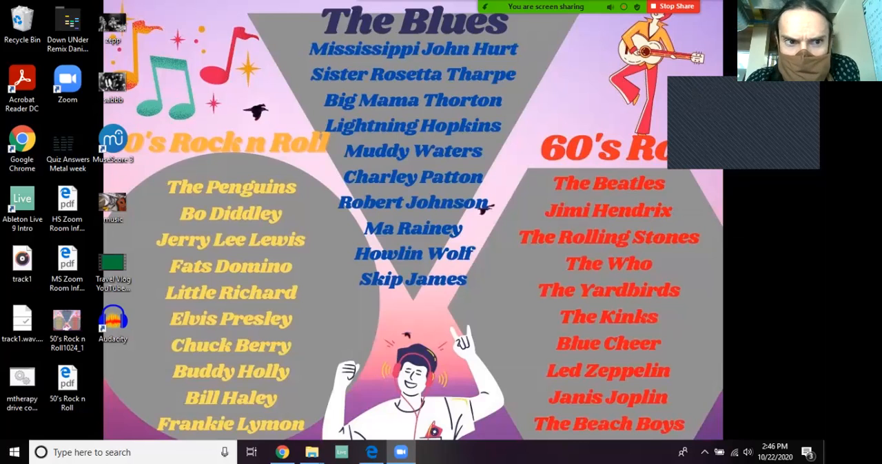
Launch MuseScore 3 and start creating a new score.
left_click(113, 144)
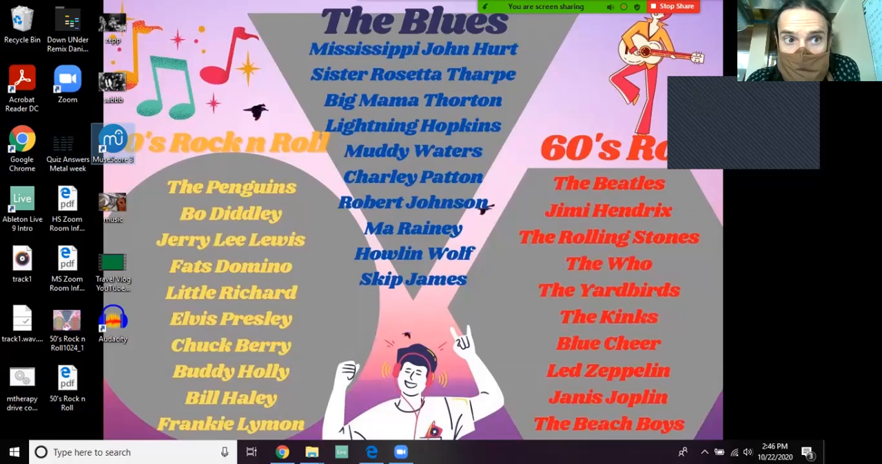
double_click(113, 143)
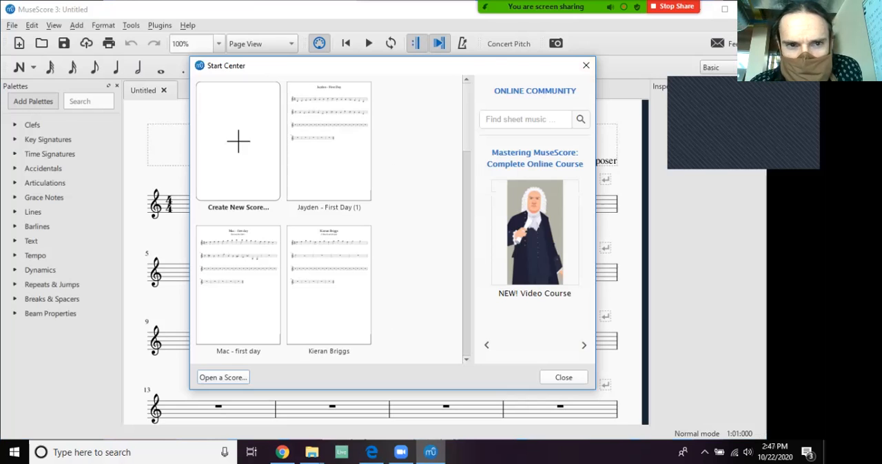
left_click(239, 142)
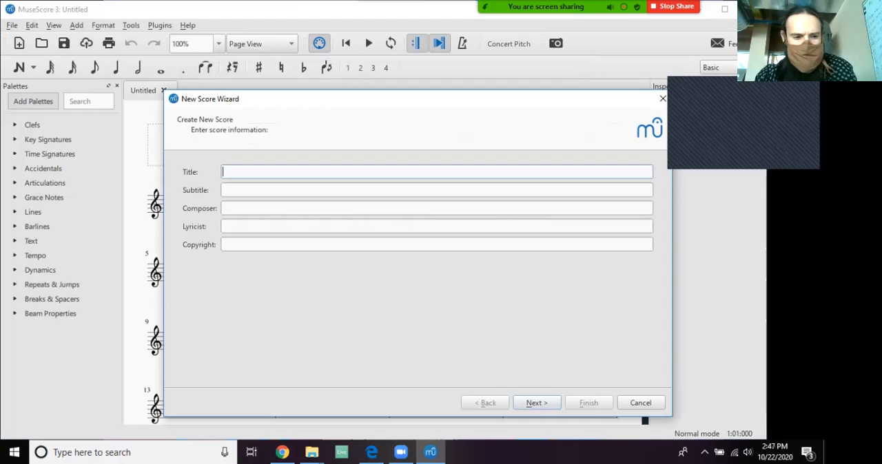
Title the new score with the teacher's name followed by "- First Day" and leave the other score information blank.
type("Mr. Richard")
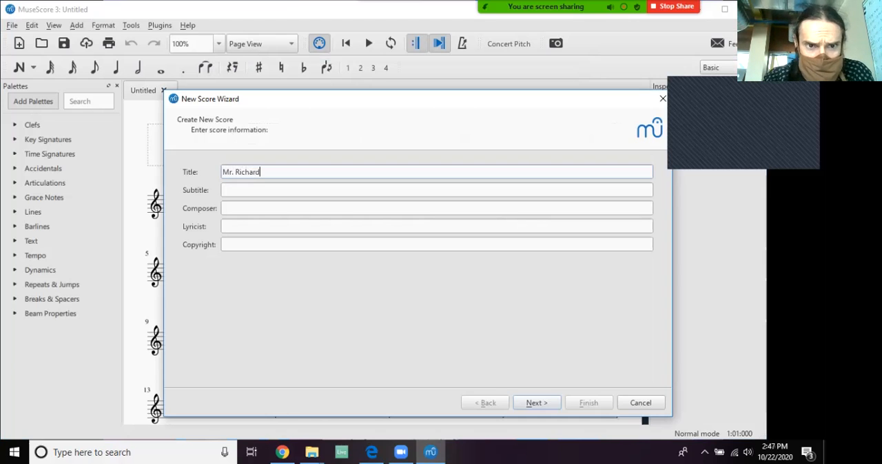
type(" - ")
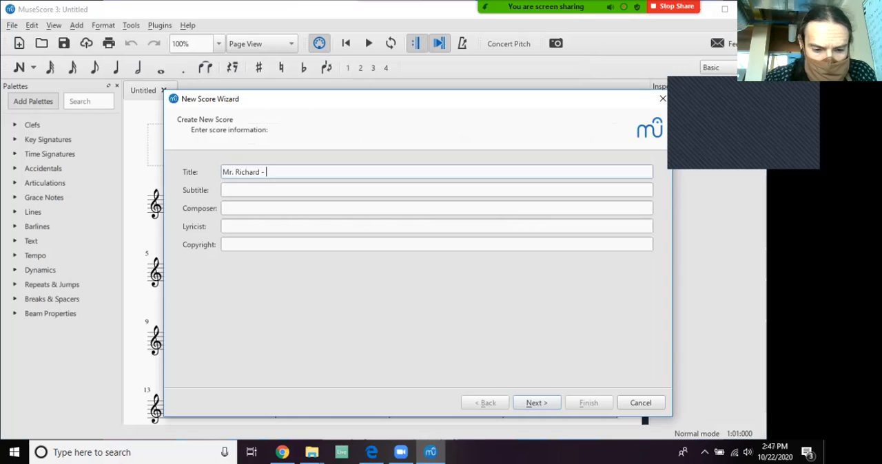
type("First Day")
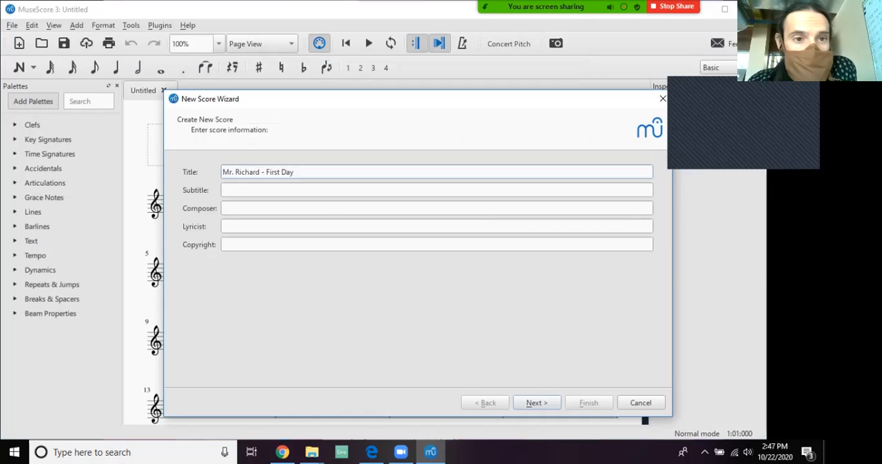
key("Tab")
key("Tab")
key("Tab")
key("Tab")
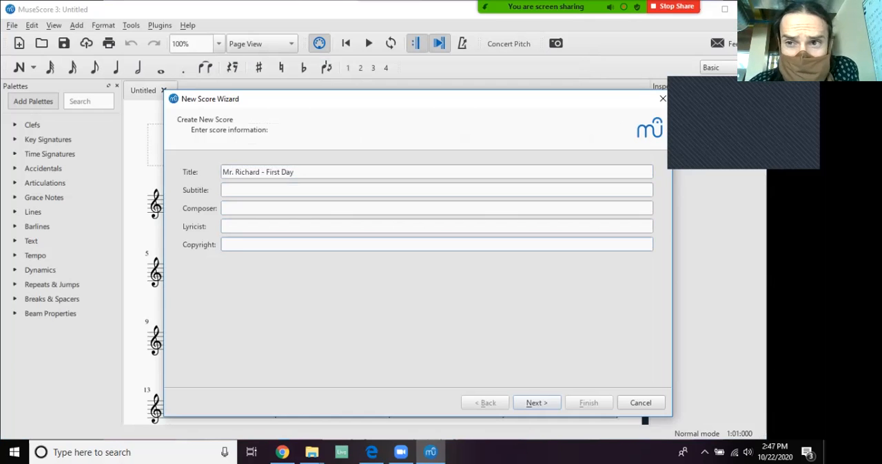
left_click(294, 173)
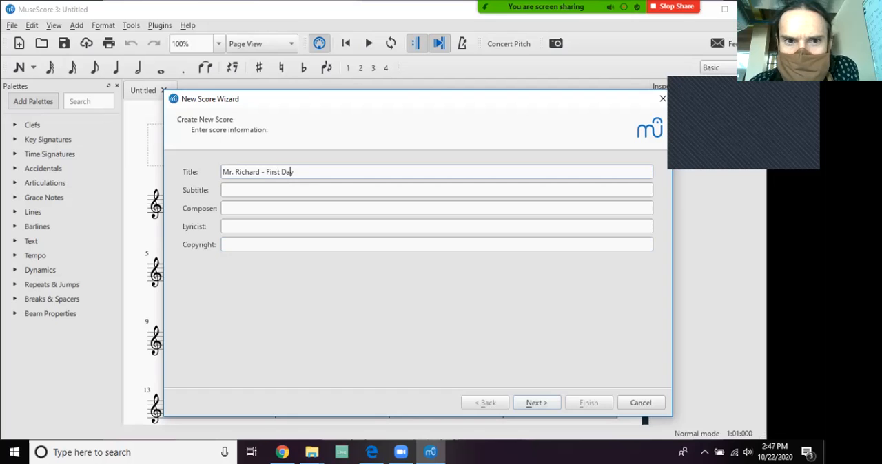
key("Return")
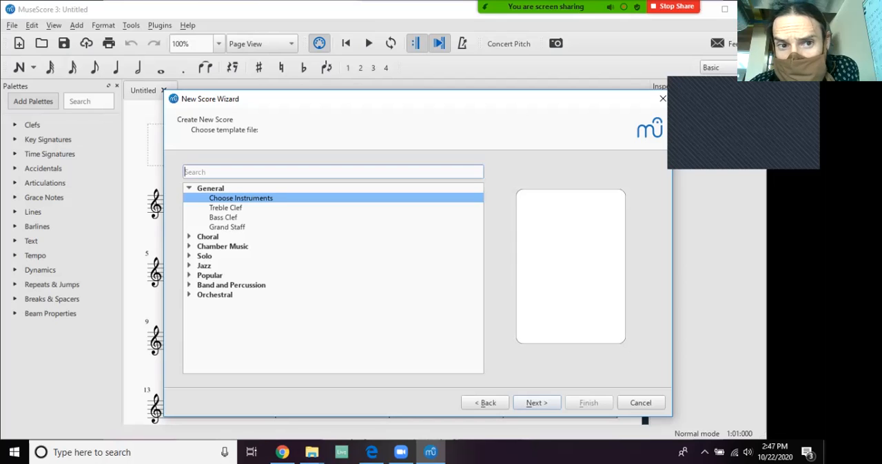
Create the score from the Treble Clef template with no sharps or flats, 4/4 time and 32 measures.
left_click(226, 208)
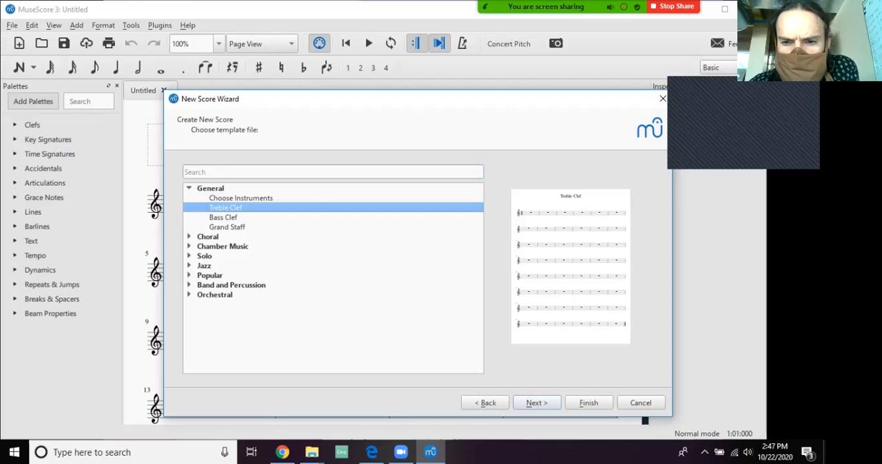
key("Return")
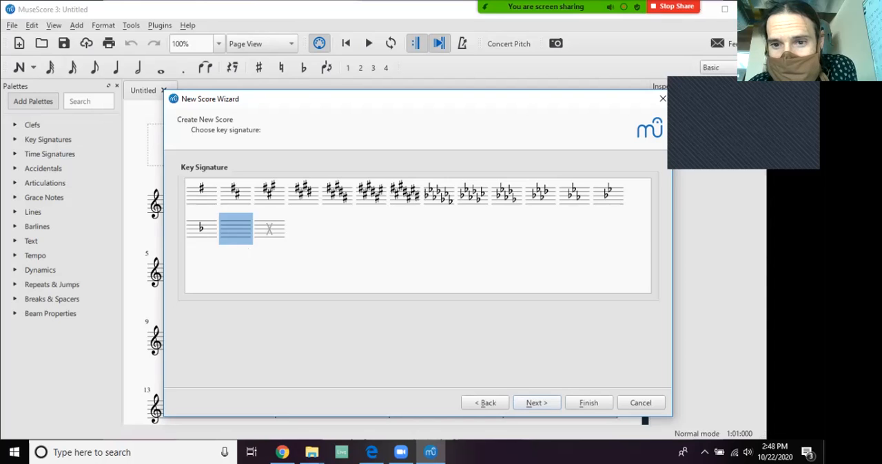
key("Return")
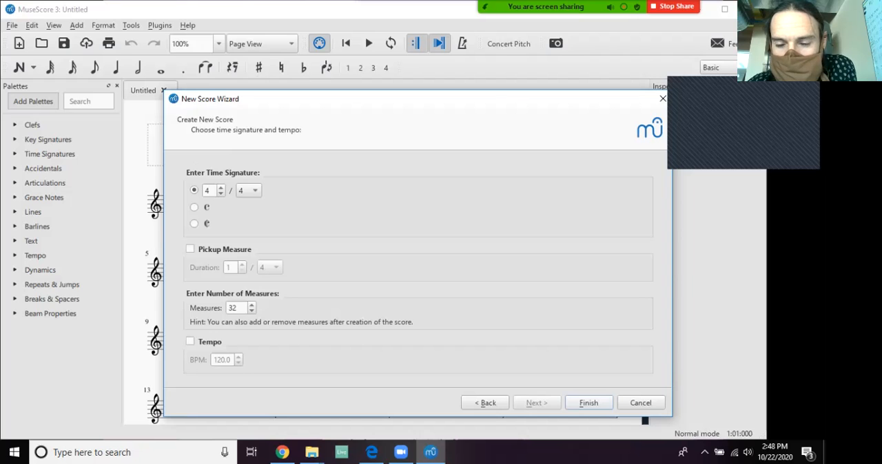
key("Return")
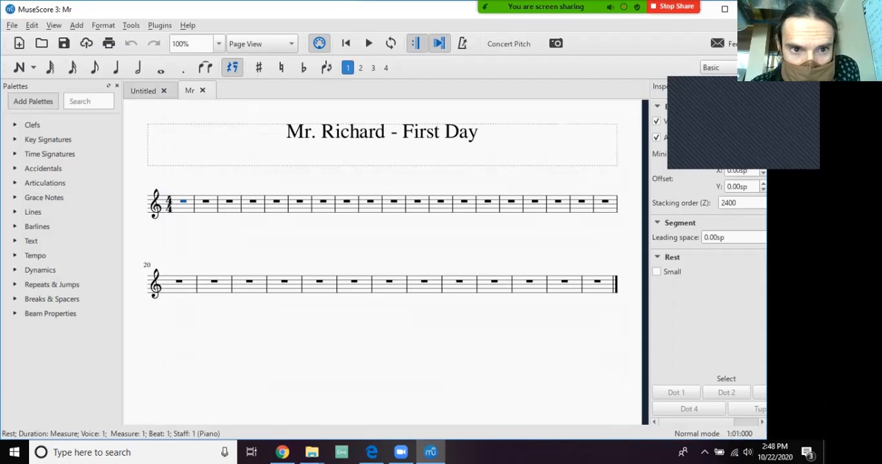
Add line breaks after measures 4 and 8 to make the first two systems four measures long.
left_click(252, 202)
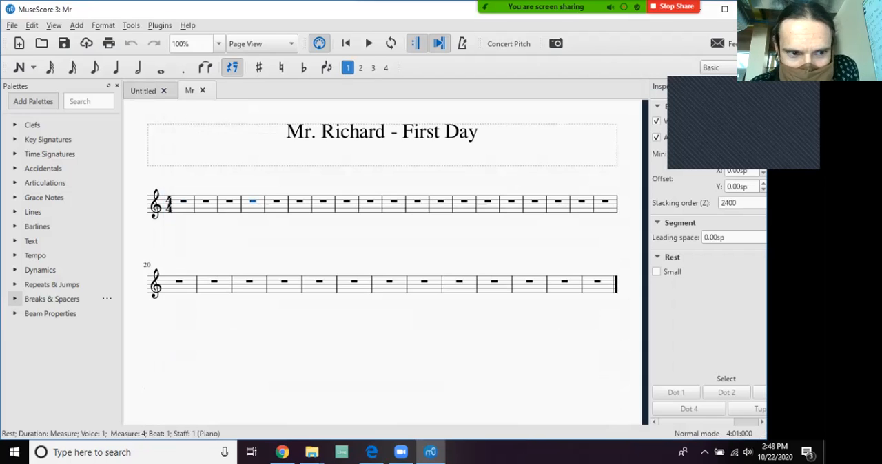
left_click(15, 299)
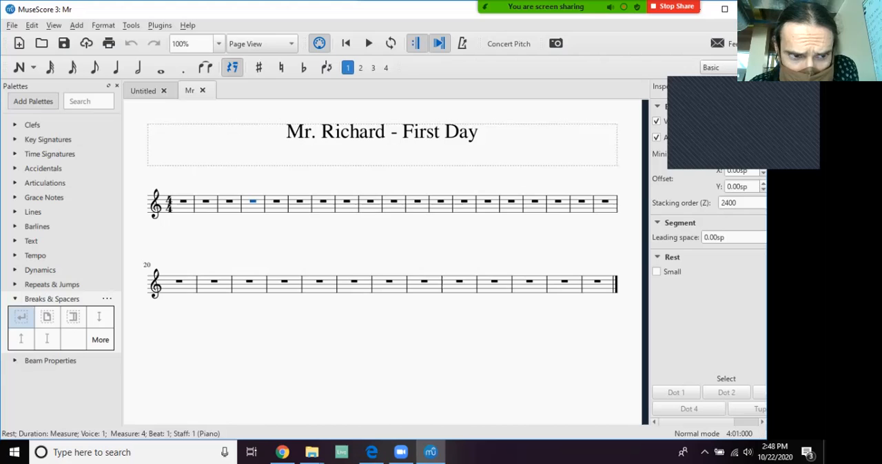
left_click(21, 316)
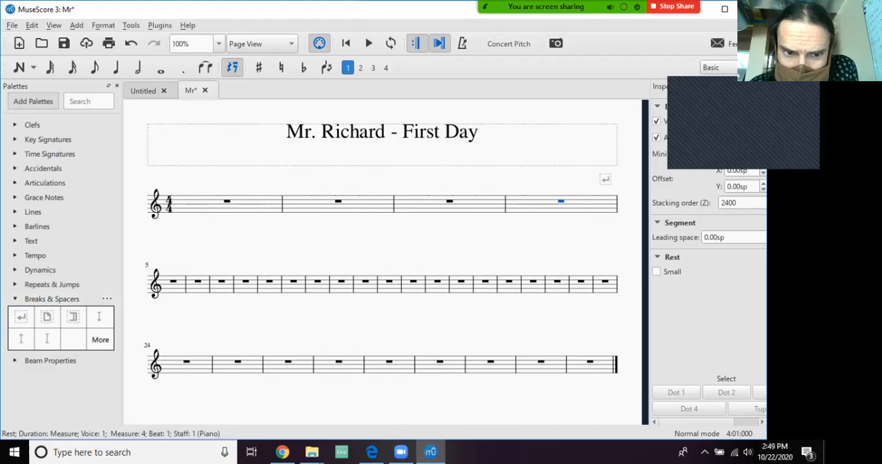
left_click(246, 282)
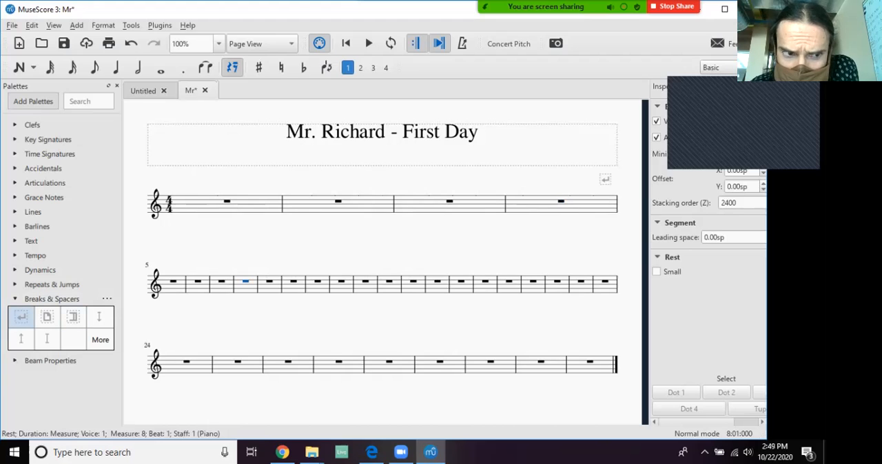
left_click(21, 316)
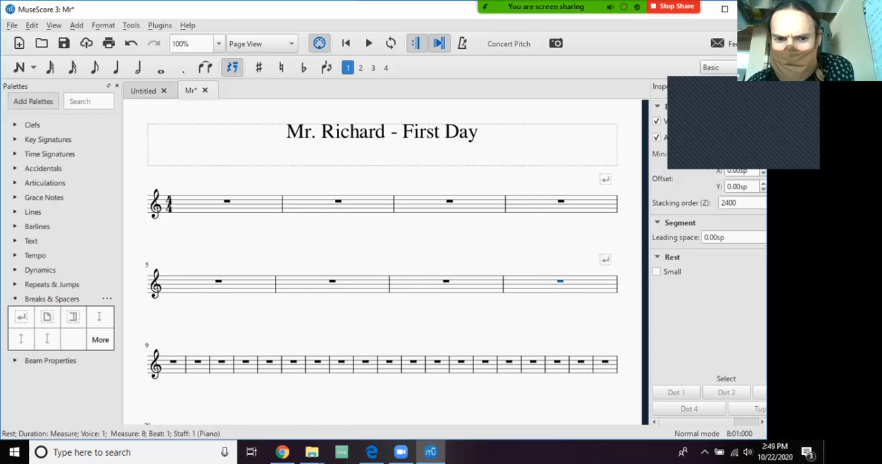
left_click(177, 368)
left_click(222, 368)
left_click(246, 369)
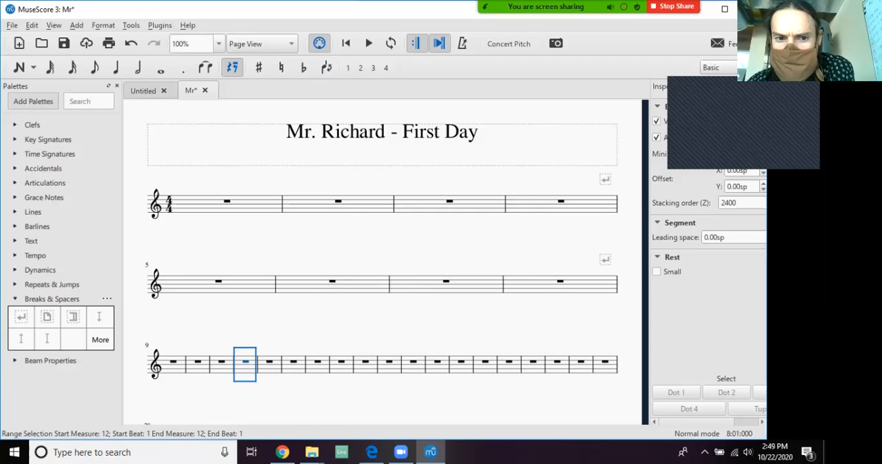
key("Escape")
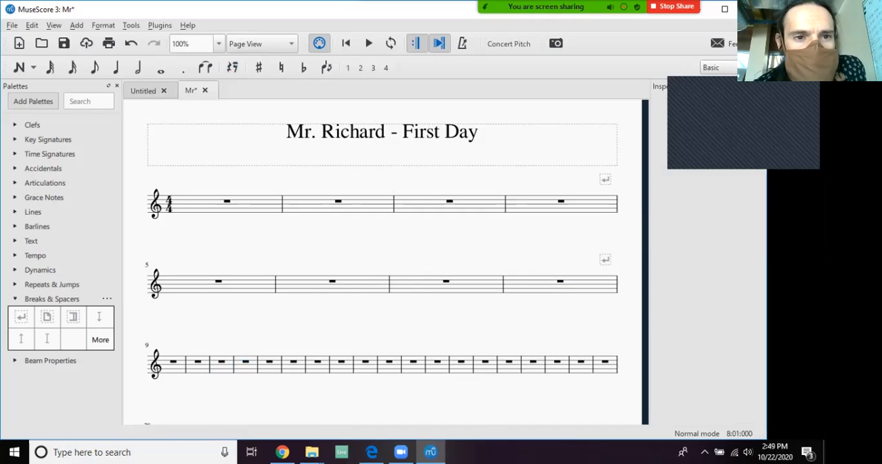
Divide the whole-measure rest in measure 1 into four quarter rests.
left_click(226, 202)
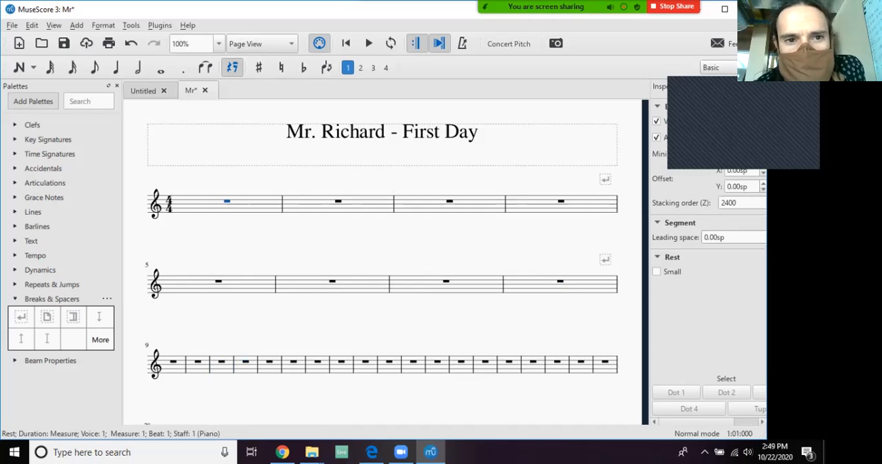
left_click(241, 205)
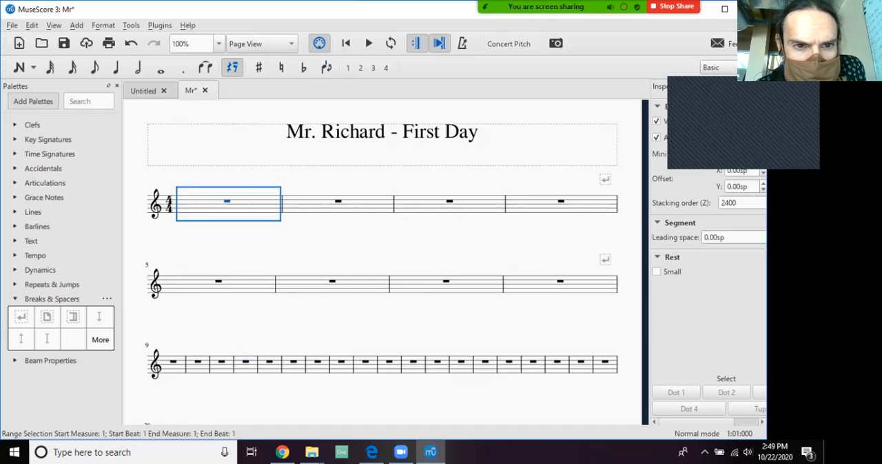
left_click(227, 202)
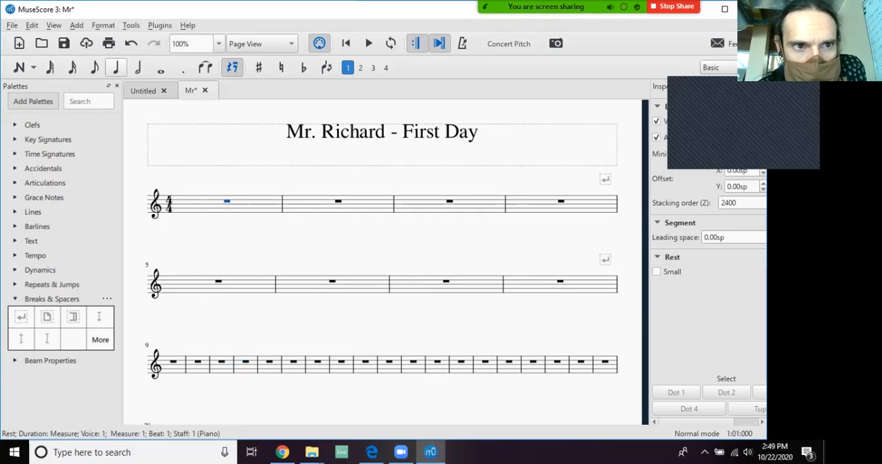
key("5")
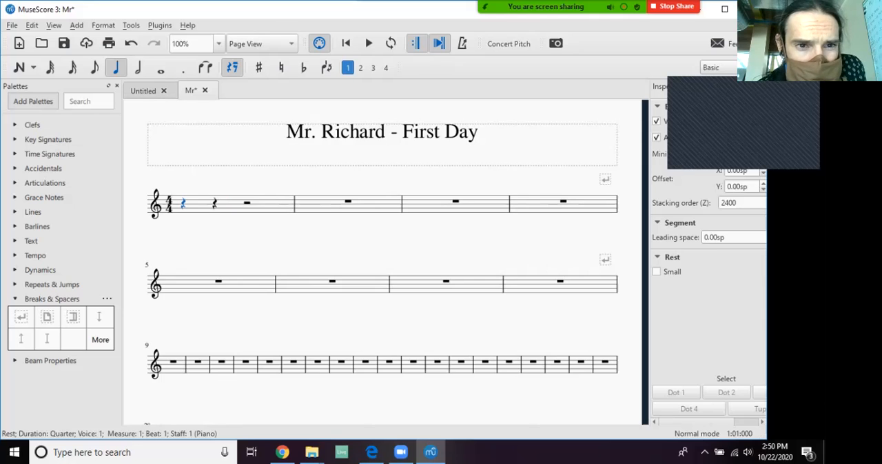
left_click(246, 203)
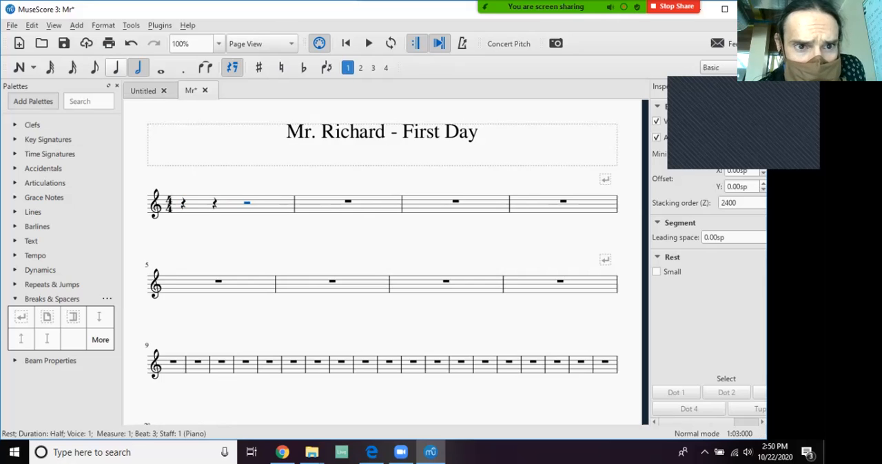
left_click(115, 67)
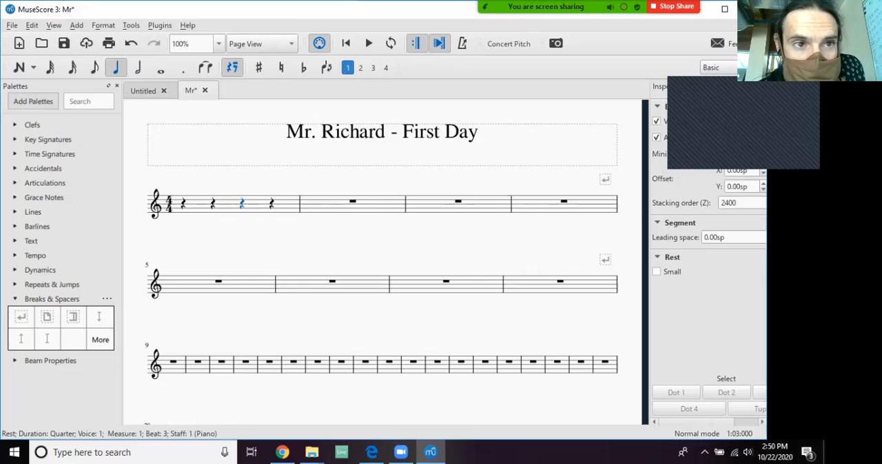
key("Left")
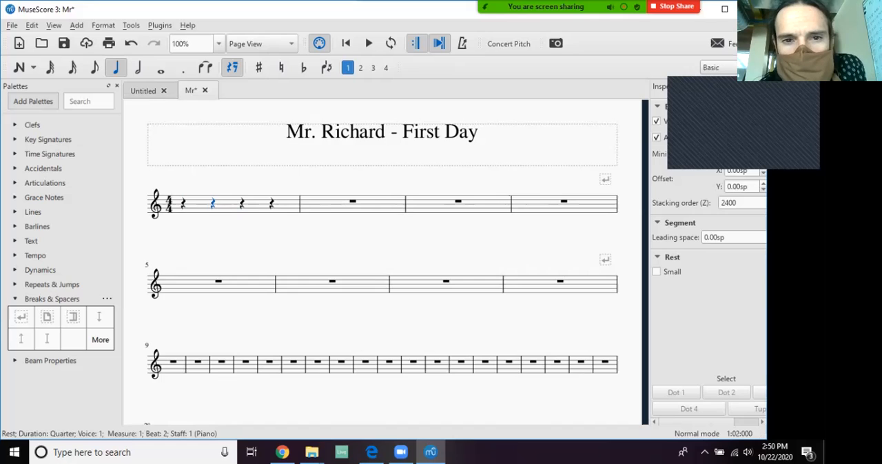
Divide the whole-measure rest in measure 2 into four quarter rests.
left_click(353, 202)
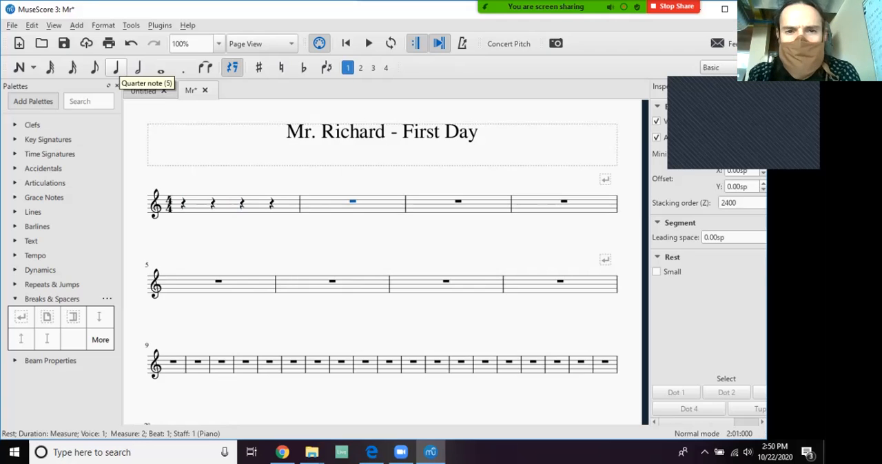
left_click(115, 68)
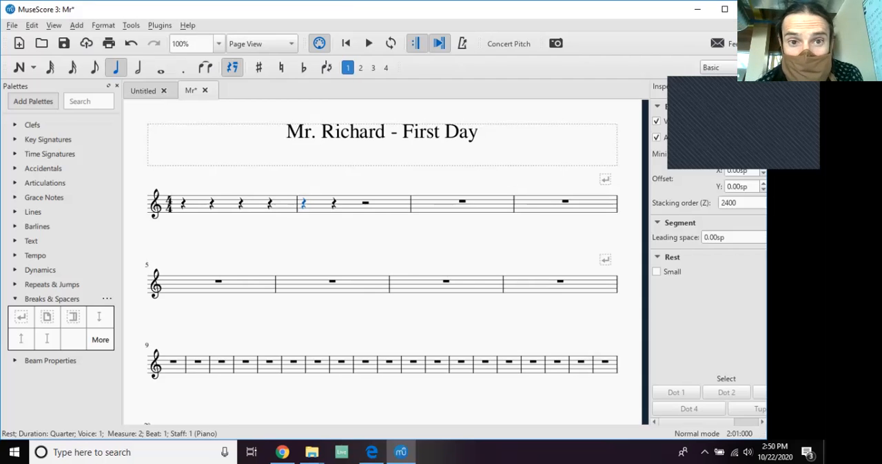
key("Right")
key("Right")
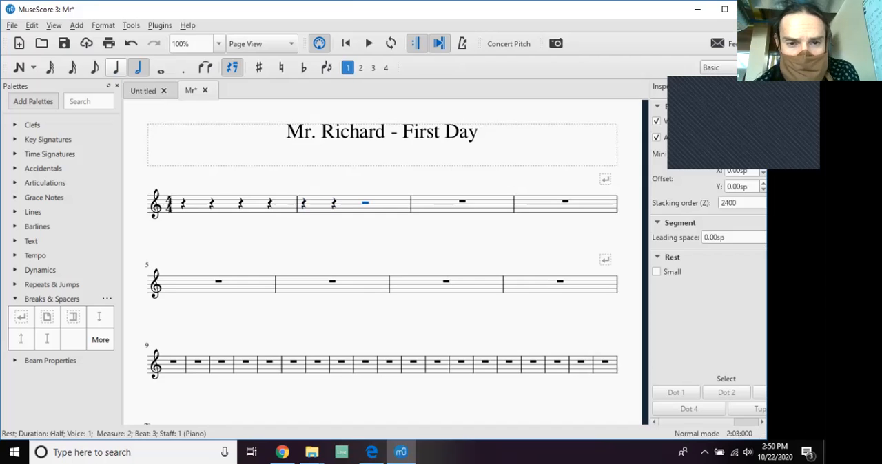
key("5")
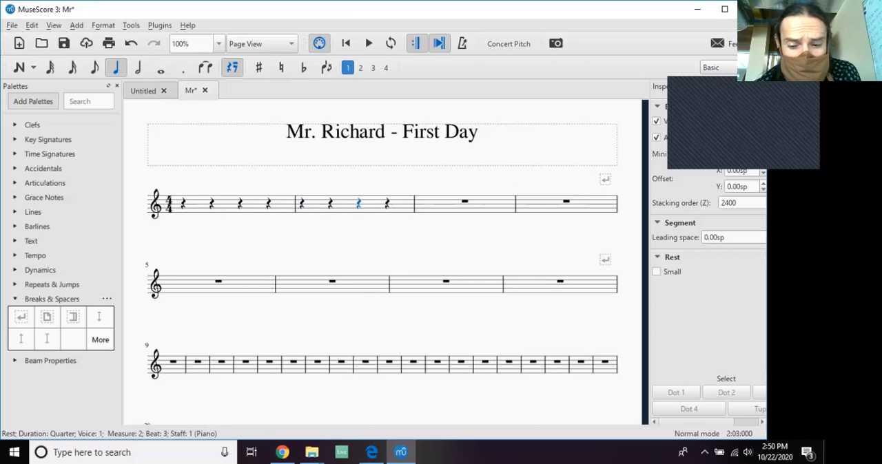
key("Right")
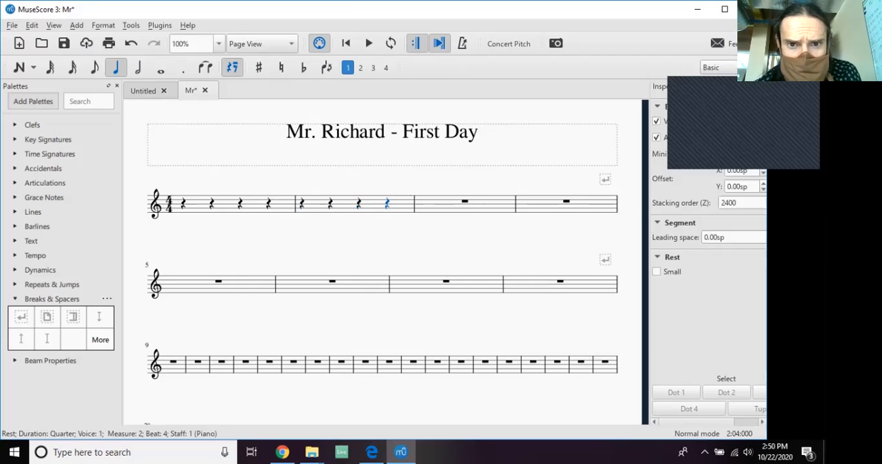
Divide the whole-measure rest in measure 3 into four quarter rests.
key("Right")
key("5")
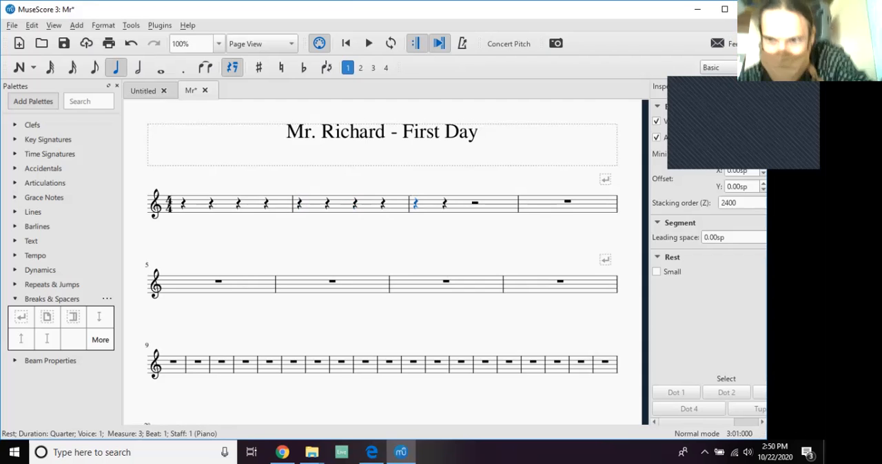
key("Right")
key("Right")
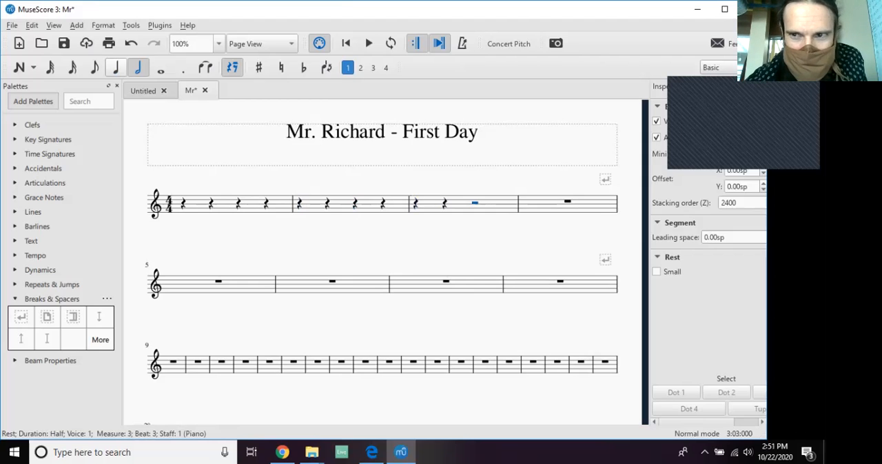
key("5")
key("Right")
Split the remaining half rest in measure 3 and the whole-measure rest in measure 4 into quarter rests.
key("Right")
key("5")
key("Right")
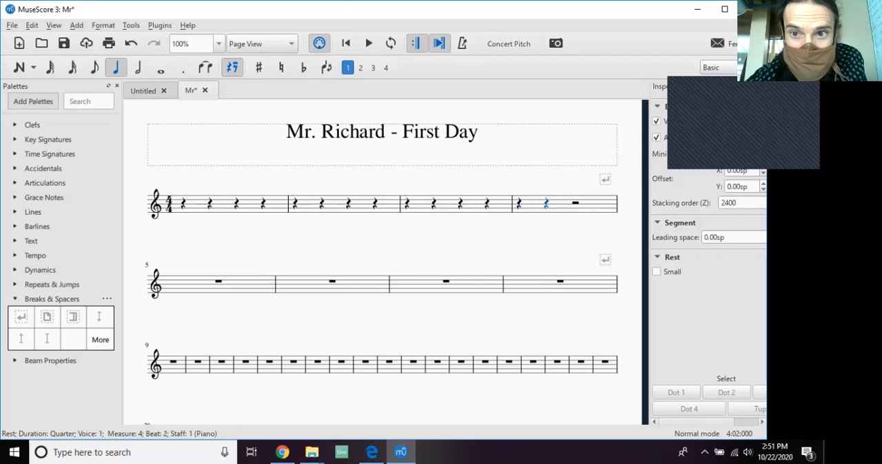
key("Right")
key("5")
Divide the whole-measure rest in measure 5 into four quarter rests.
key("Right")
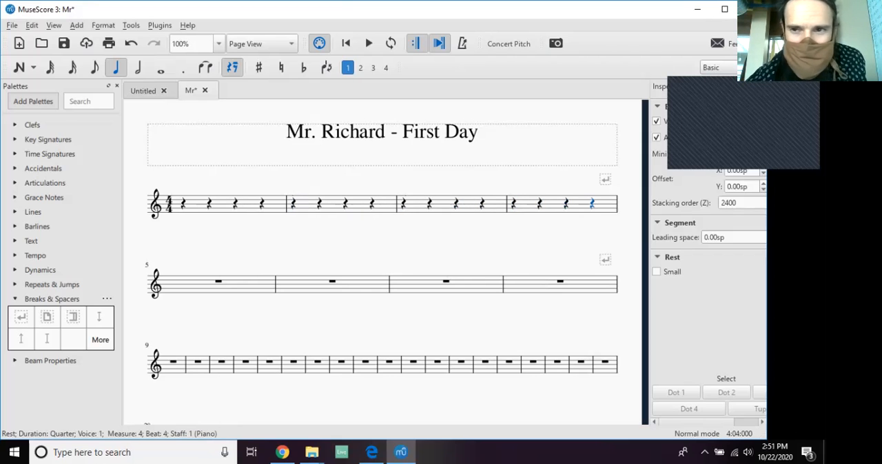
key("Right")
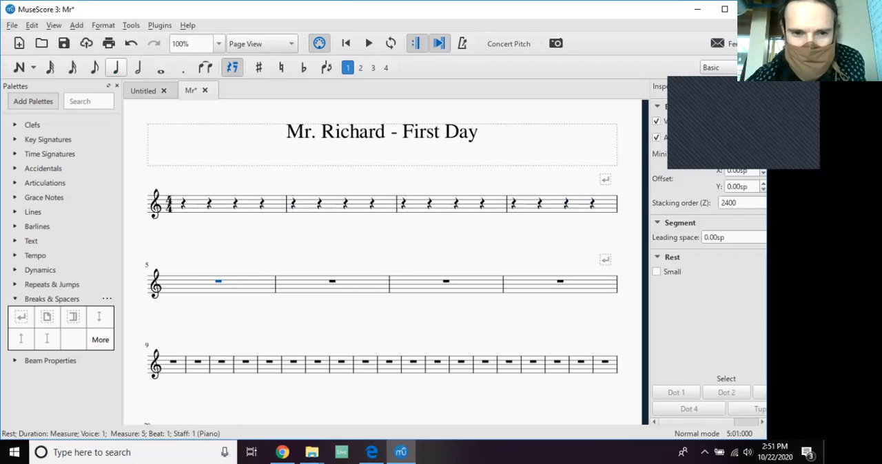
key("5")
Divide the whole-measure rest in measure 6 into four quarter rests.
key("Right")
key("Right")
key("5")
Divide the whole-measure rest in measure 7 into four quarter rests.
key("Right")
key("Right")
key("5")
key("Right")
key("Right")
key("Right")
Divide the whole-measure rest in measure 8 into four quarter rests.
key("Right")
key("5")
key("Right")
key("Right")
key("6")
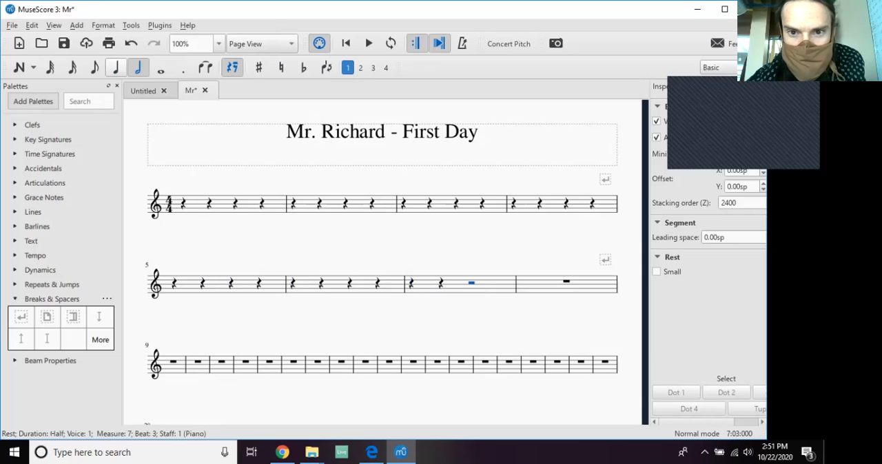
key("5")
key("Right")
key("Right")
key("5")
key("Right")
key("Right")
key("6")
key("5")
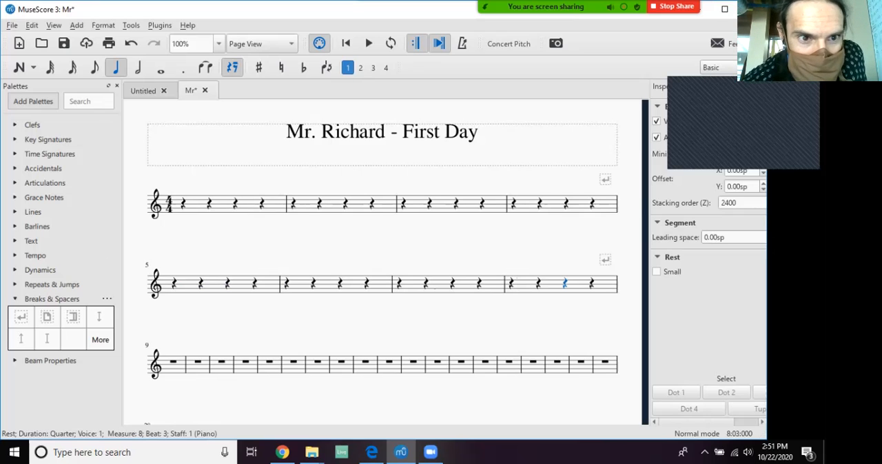
Step the selection from the first quarter rest of measure 1 through to the first rest of measure 2.
left_click(183, 203)
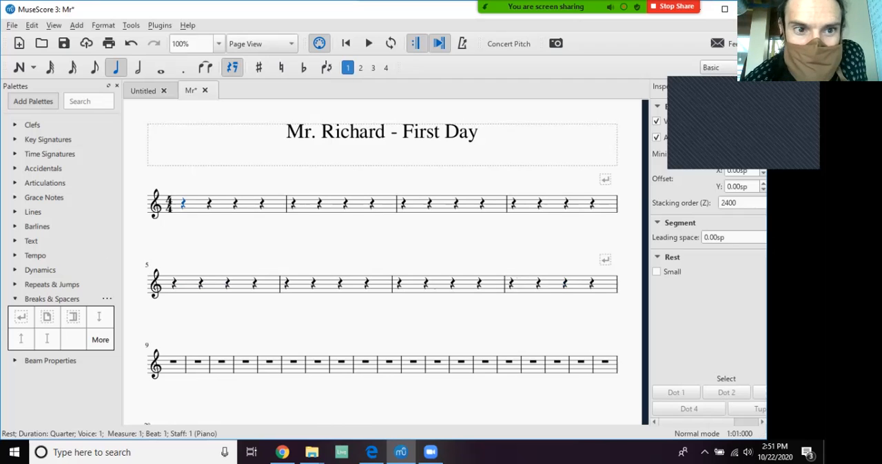
key("Right")
key("Right")
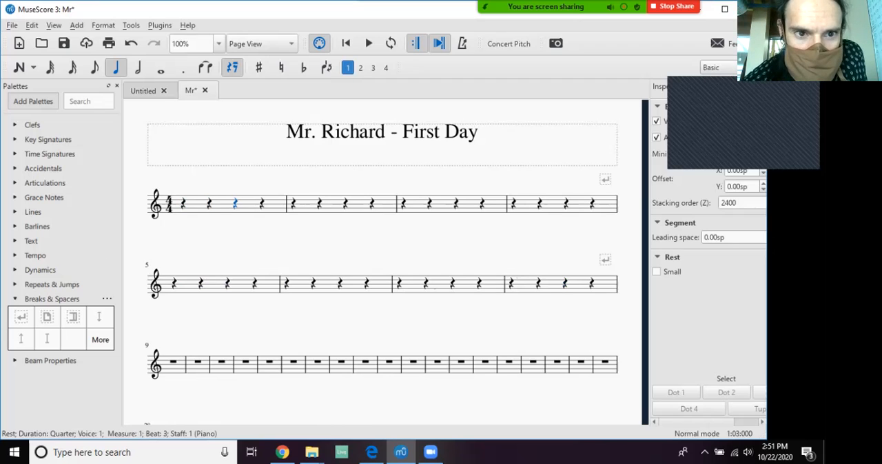
key("Right")
key("Right")
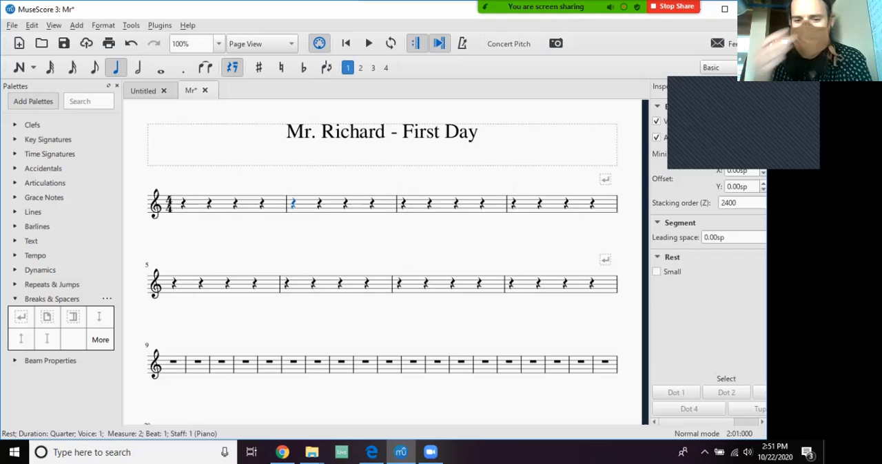
Try placing quarter notes on beats 3 and 4 of measure 1, undo both and leave note input mode.
key("n")
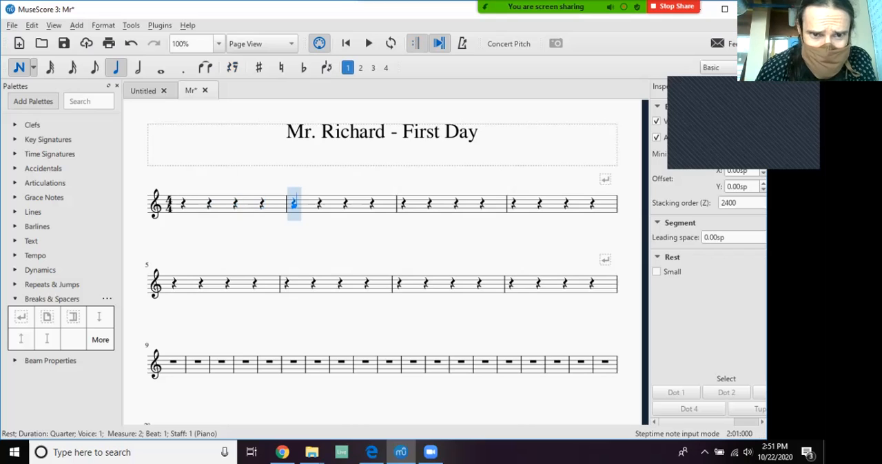
left_click(235, 204)
left_click(261, 207)
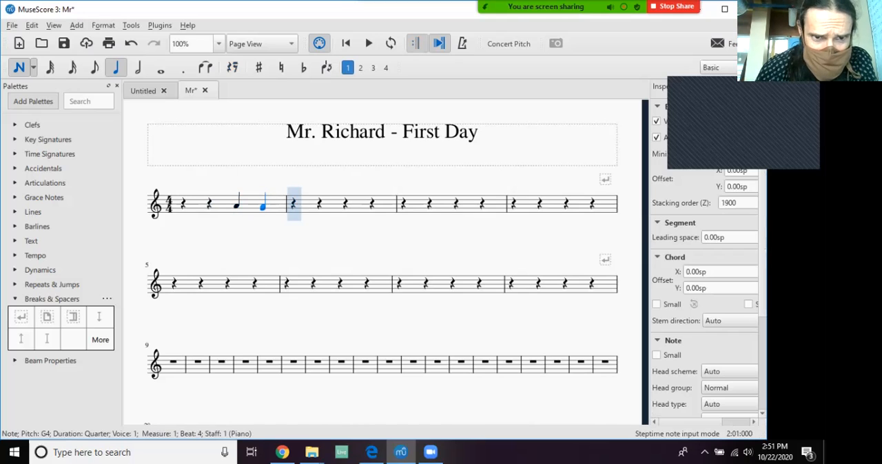
key("ctrl+z")
key("ctrl+z")
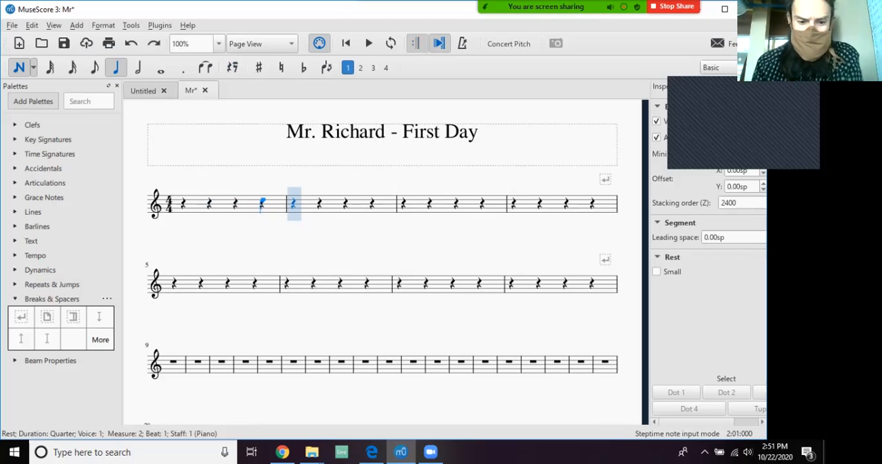
key("Escape")
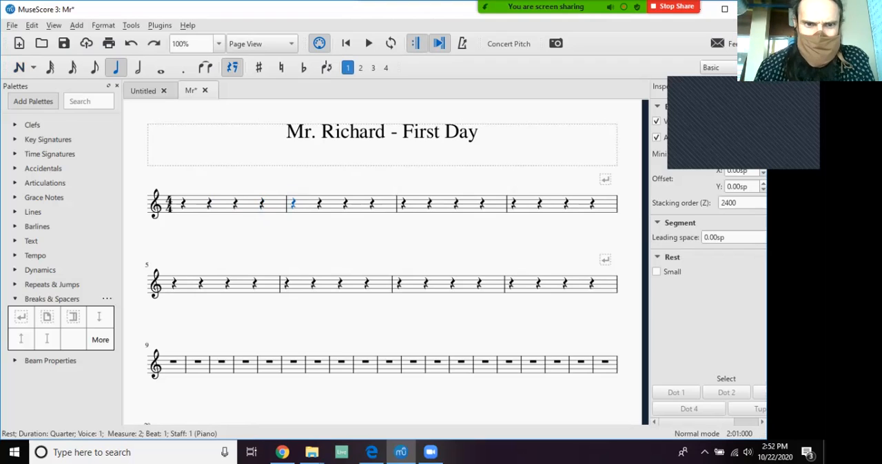
key("n")
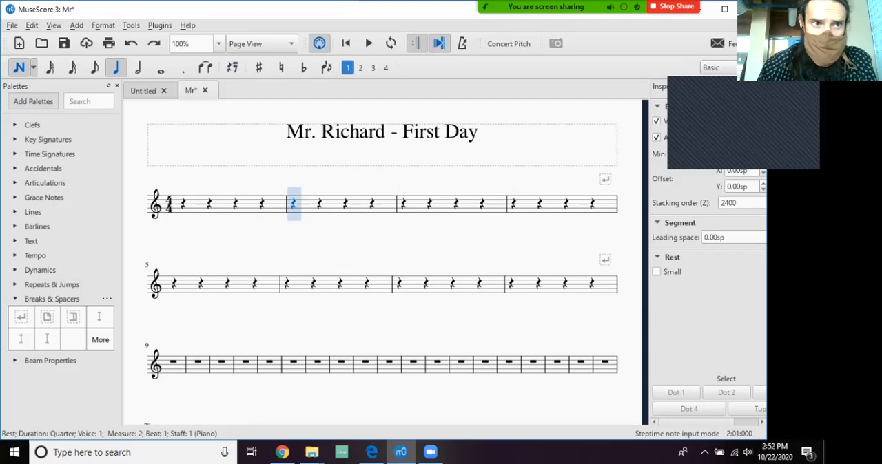
key("Escape")
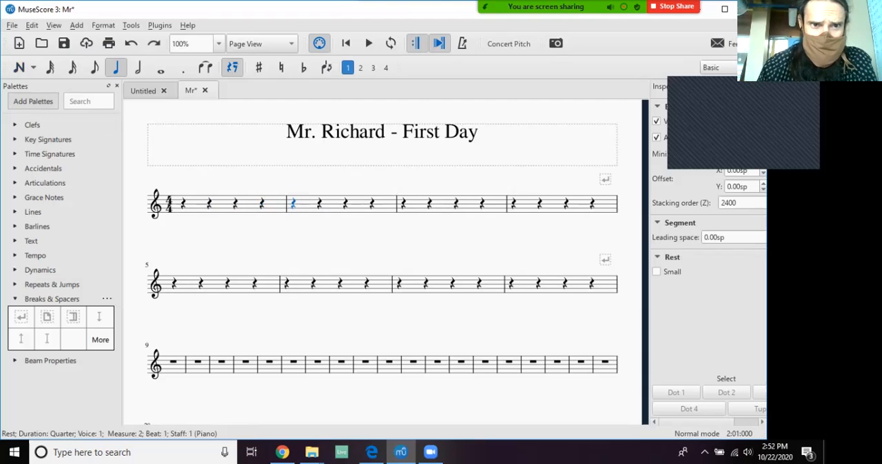
key("n")
key("Escape")
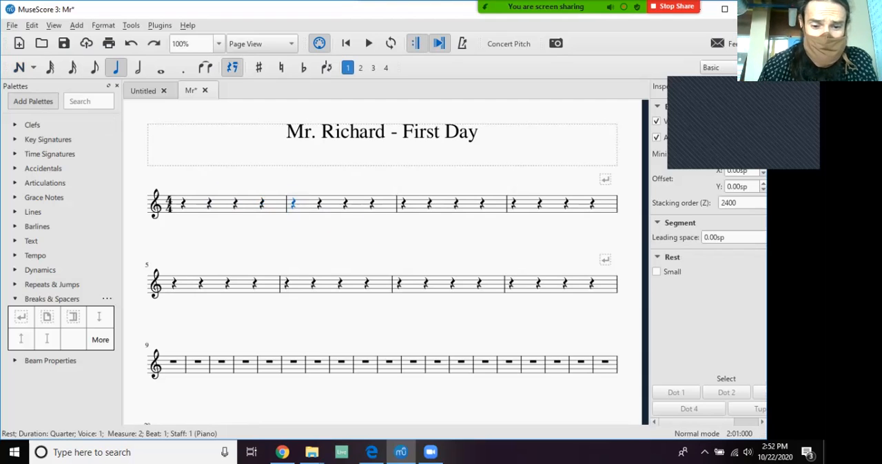
key("n")
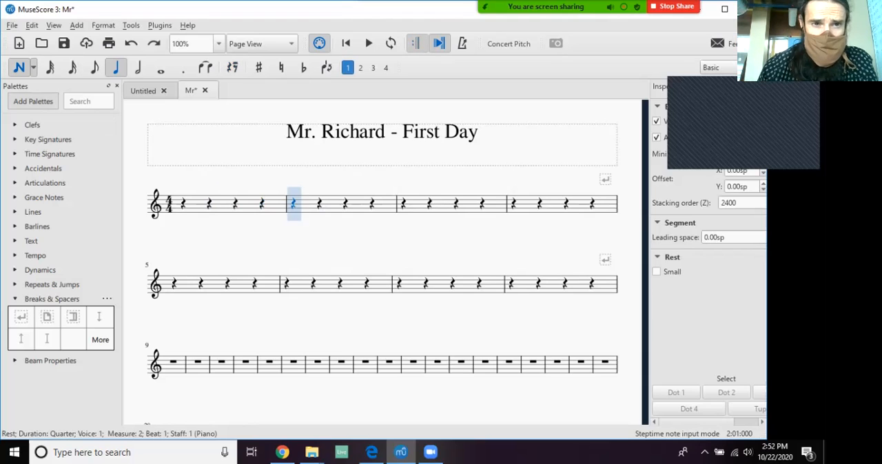
key("Escape")
key("Left")
key("Right")
key("Right")
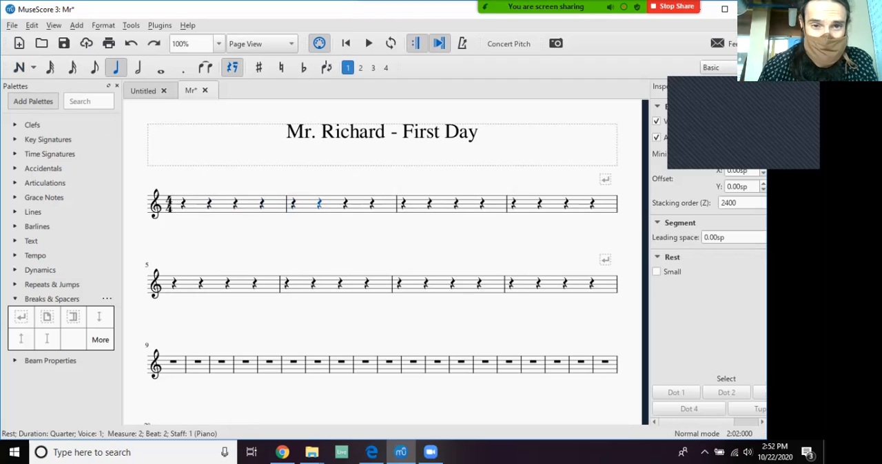
key("n")
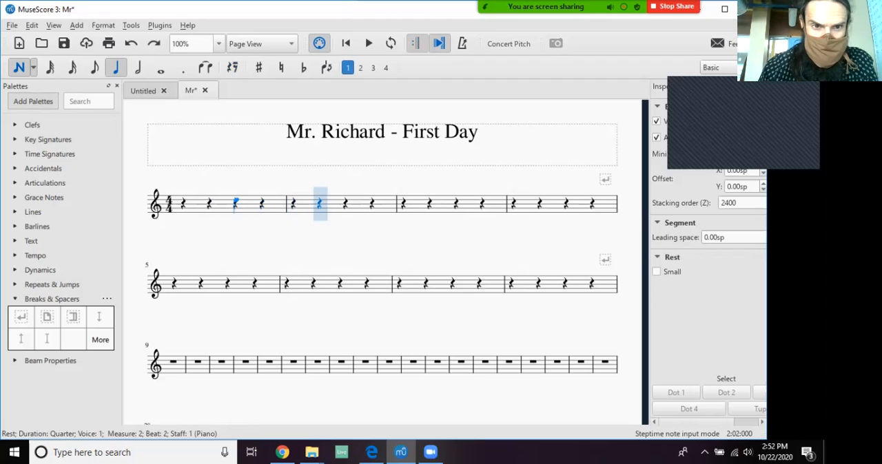
key("Escape")
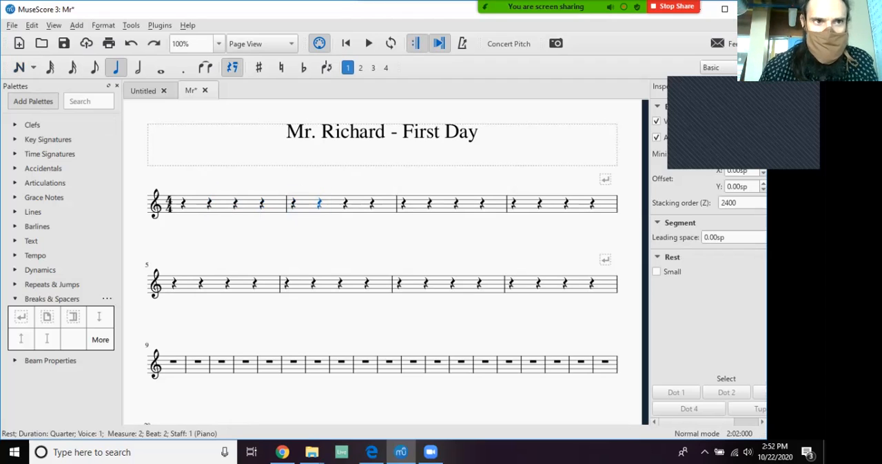
key("n")
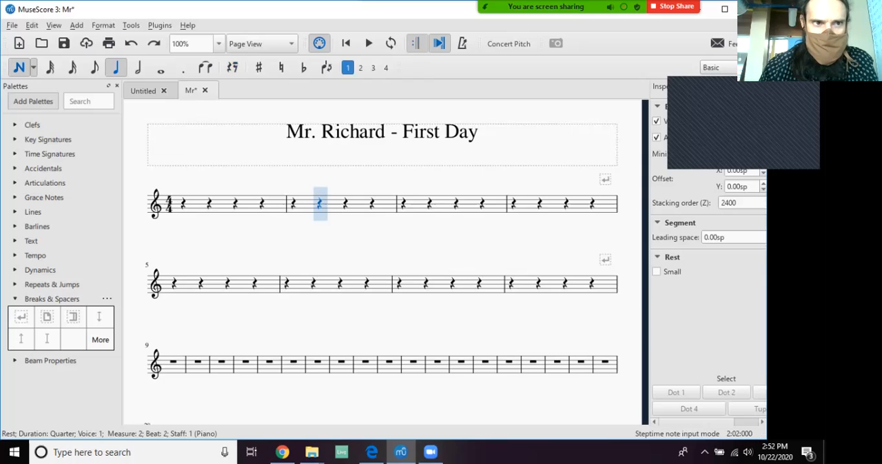
key("Escape")
Enter a C quarter note on beat 1 of measure 1 and lower its pitch to C4.
left_click(184, 203)
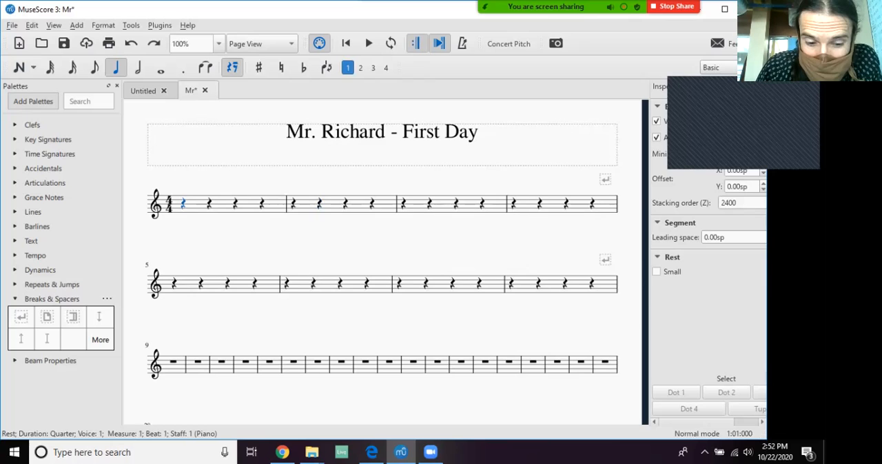
key("c")
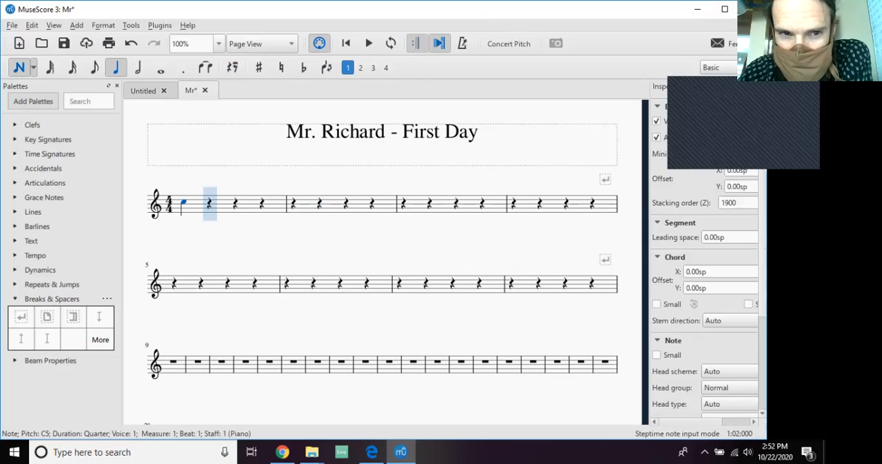
key("Down")
key("Down")
key("Down")
key("Down")
key("Down")
key("Down")
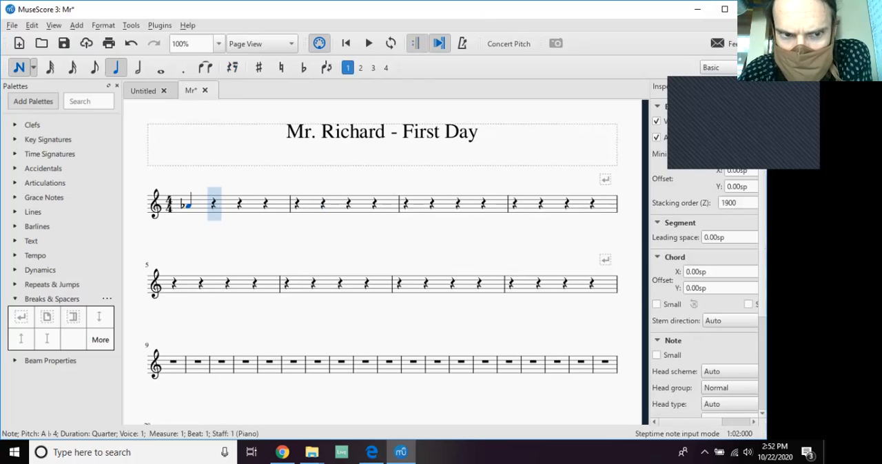
key("Down")
key("Down")
key("Down")
key("Down")
key("Down")
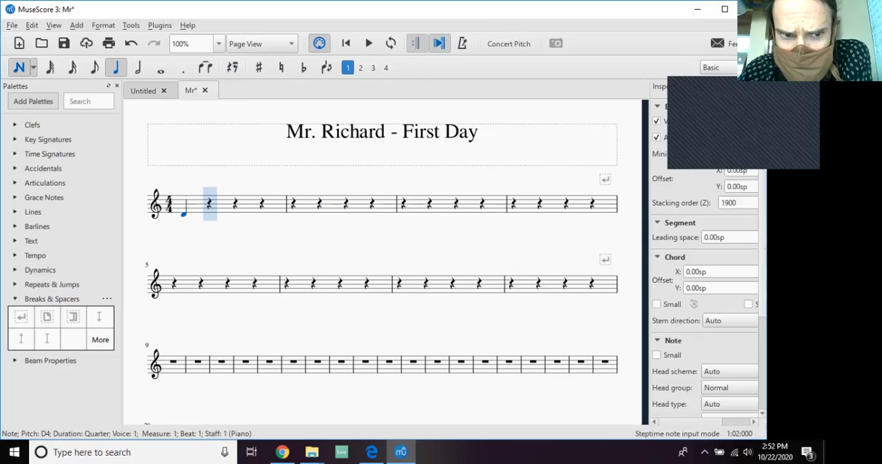
key("Down")
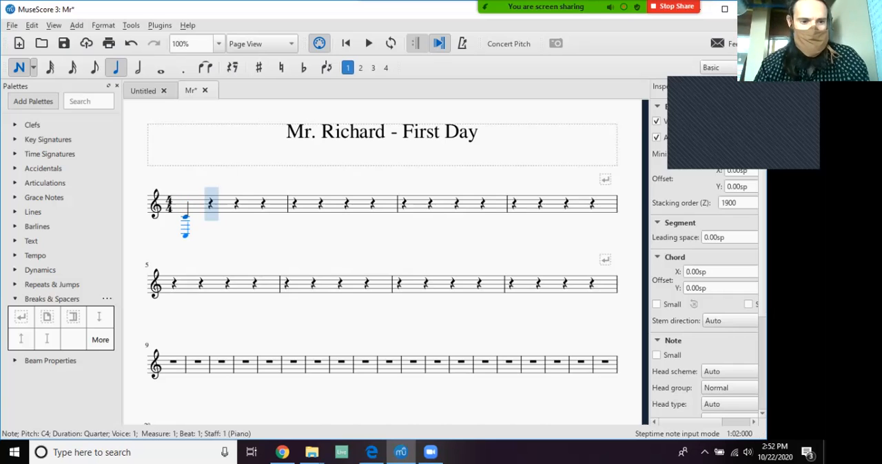
Enter the quarter notes D4, E4 and F4 on beats 2 to 4 of measure 1.
scroll(192, 224, "up", 5, "ctrl")
scroll(178, 216, "up", 2, "ctrl")
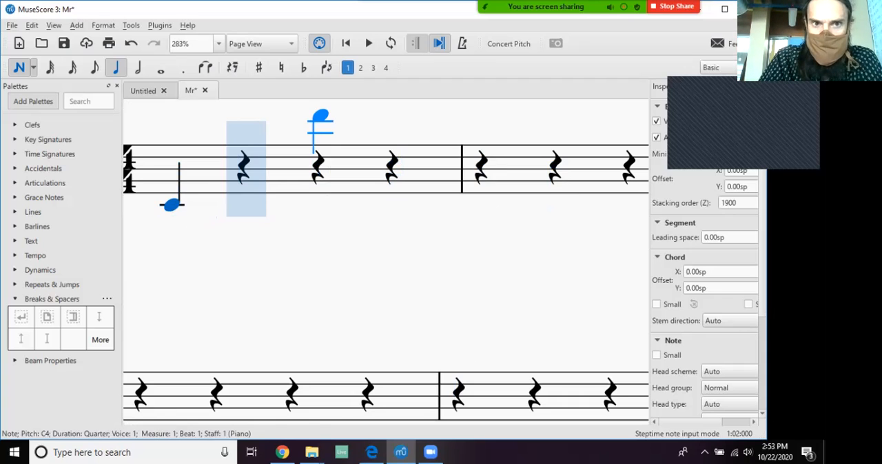
key("d")
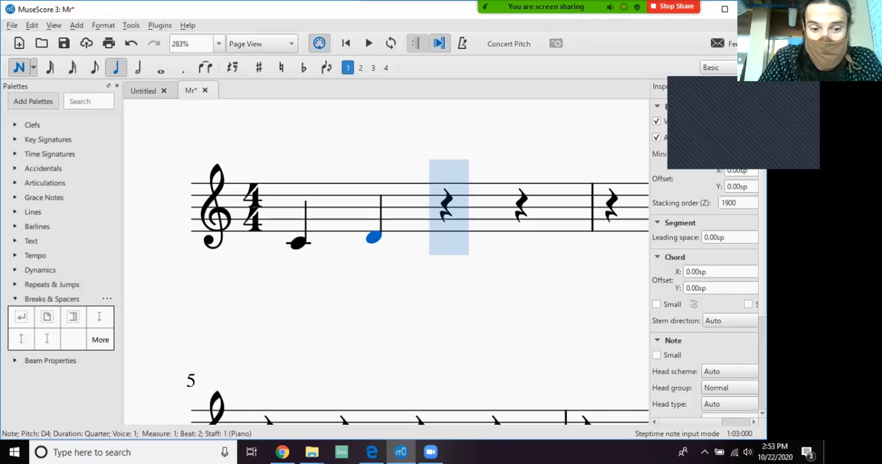
key("e")
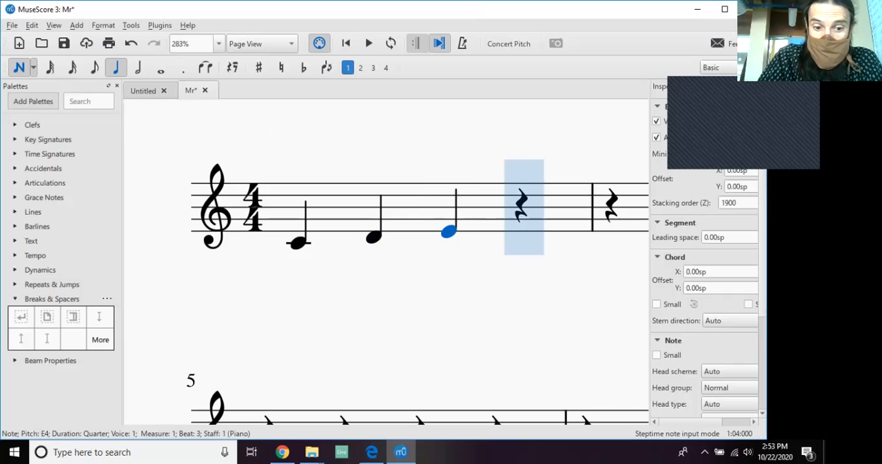
key("f")
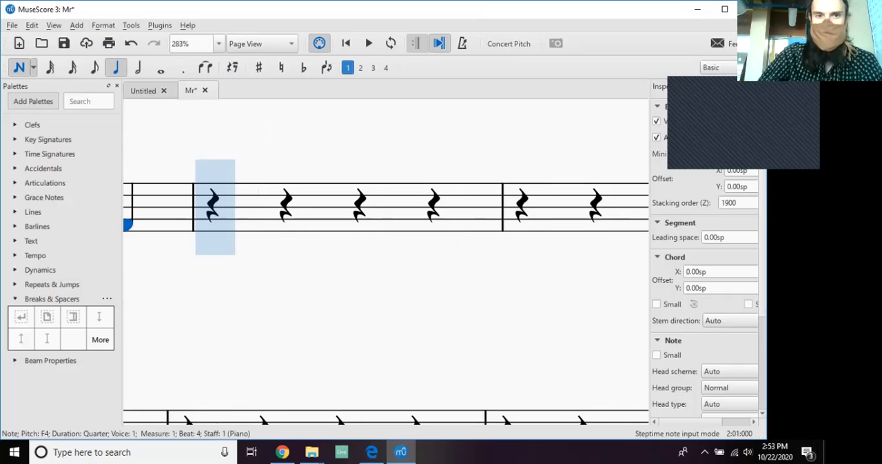
Enter a G4 quarter note on beat 1 of measure 2.
key("ctrl+minus")
key("ctrl+minus")
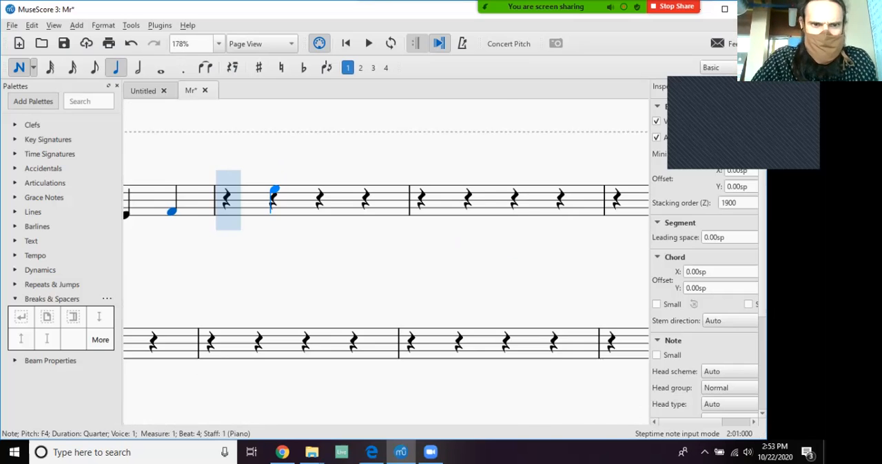
key("ctrl+minus")
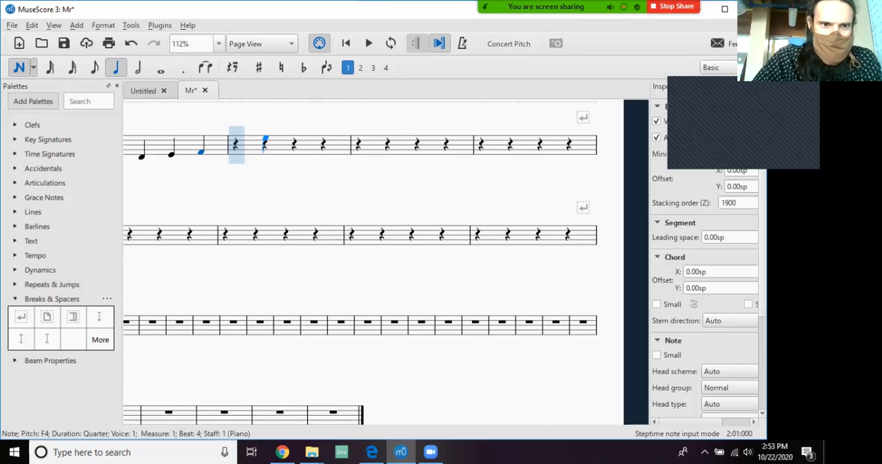
key("ctrl+minus")
key("Escape")
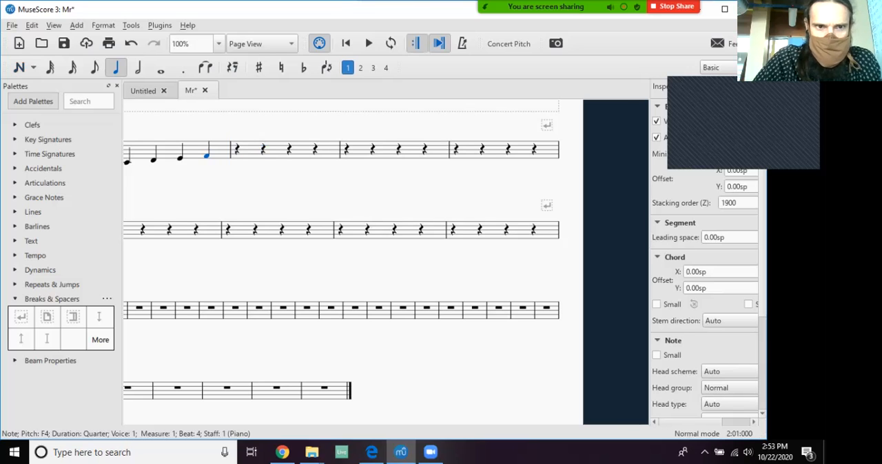
key("n")
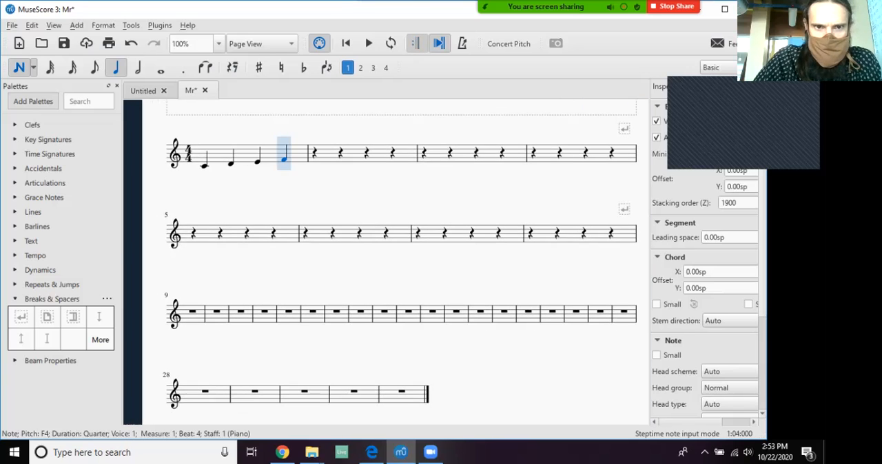
key("Right")
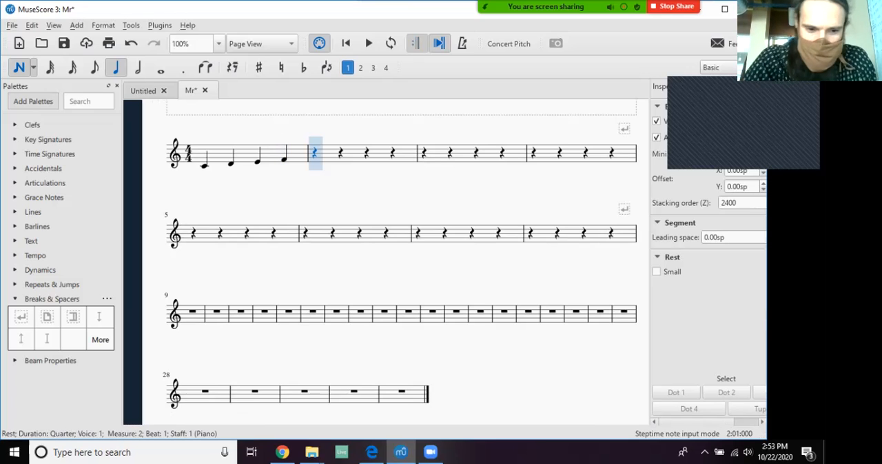
key("g")
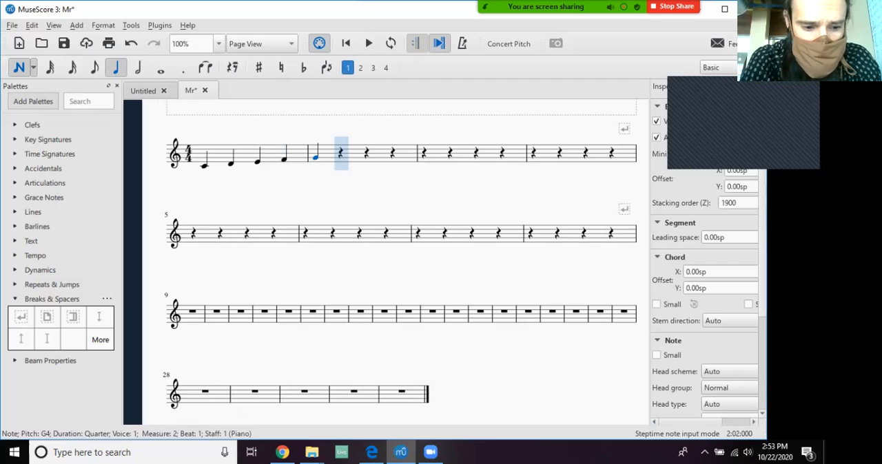
Enter the quarter notes A4, B4 and C5 on beats 2 to 4 of measure 2.
key("a")
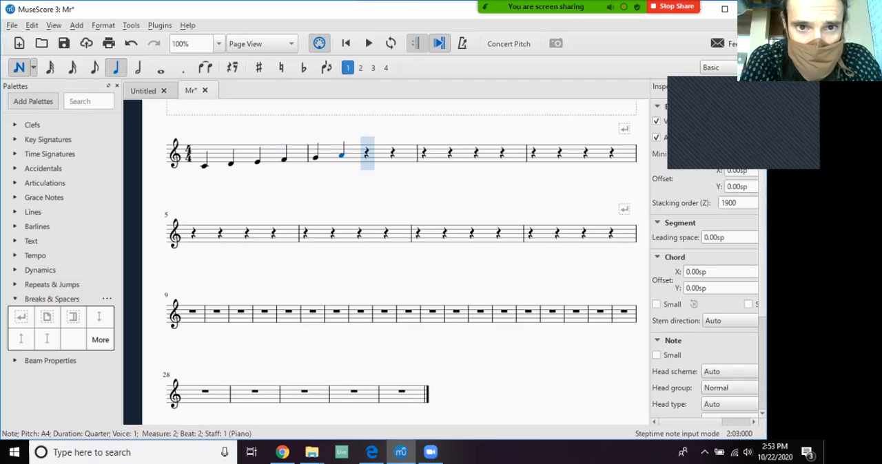
key("b")
key("c")
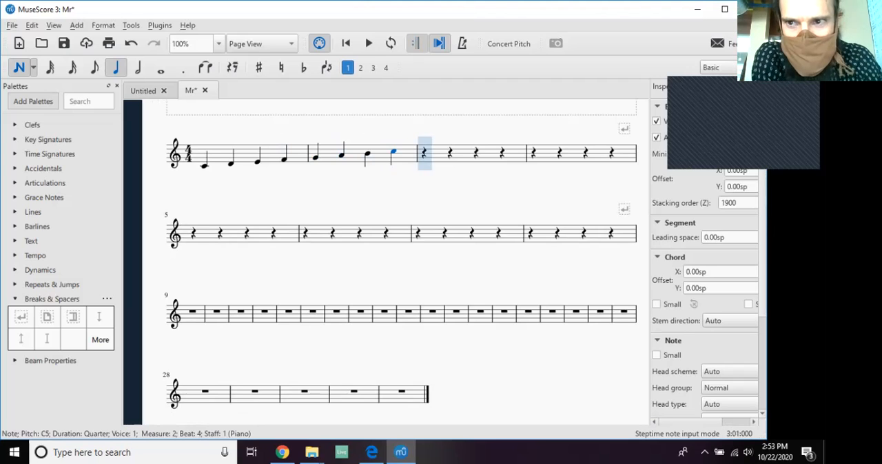
Fill measure 3 with the descending quarter notes C5, B4, A4 and G4.
key("c")
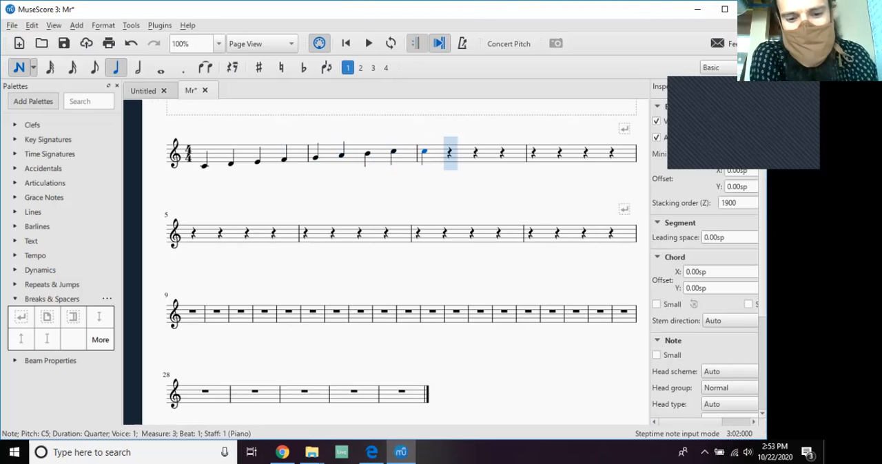
key("b")
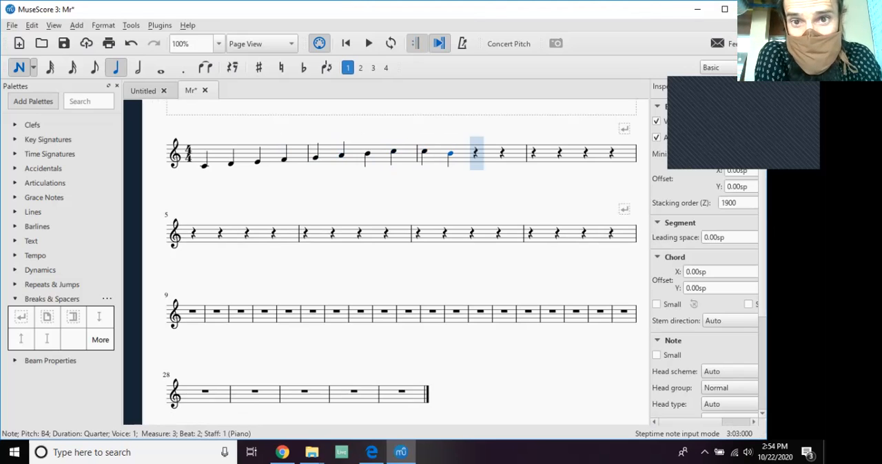
key("a")
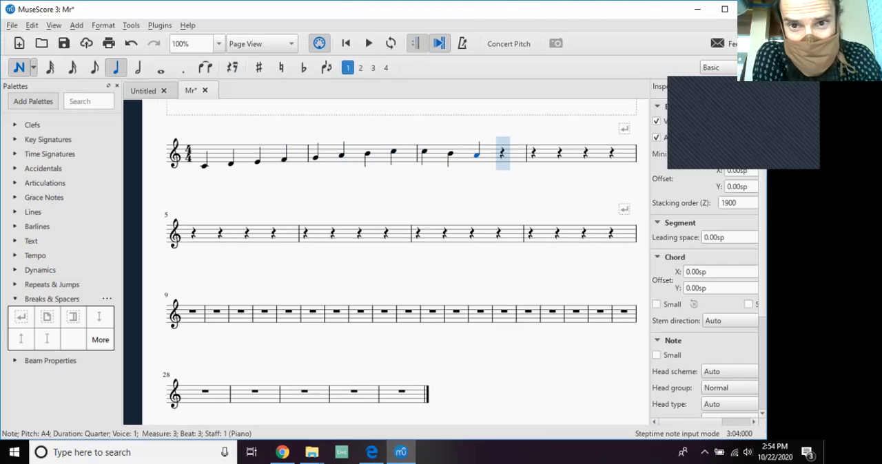
key("g")
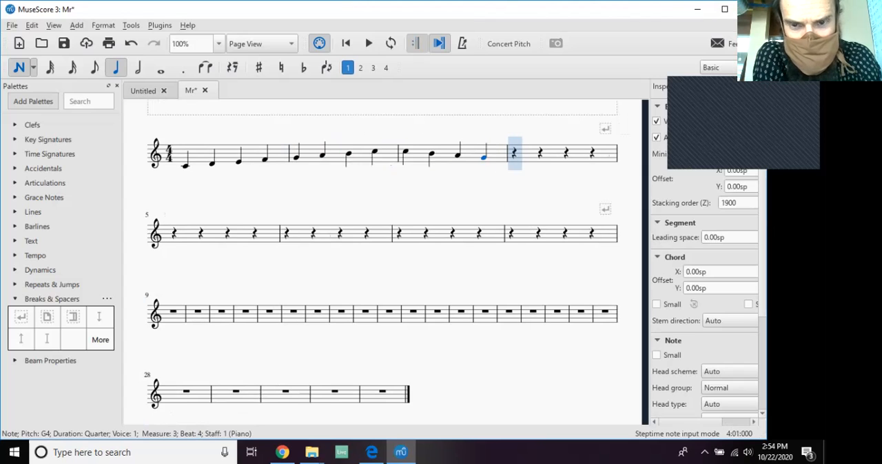
Fill measure 4 with the descending quarter notes F4, E4, D4 and C4, and leave note input mode.
key("f")
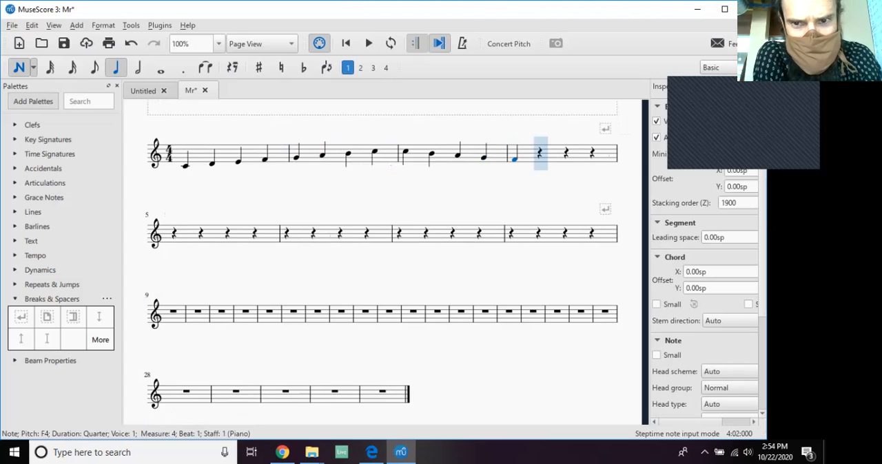
key("e")
key("d")
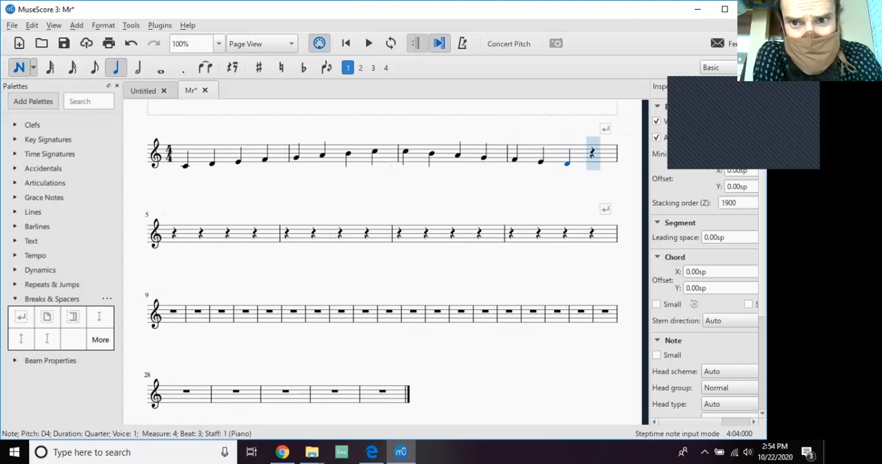
key("c")
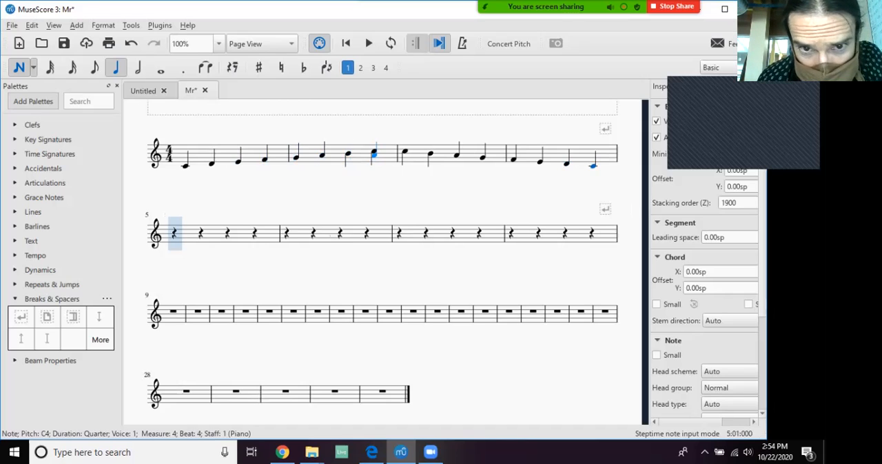
key("Escape")
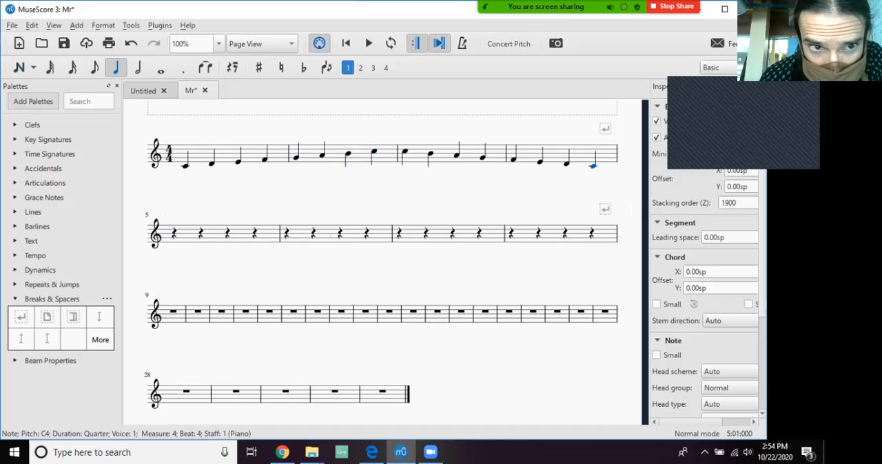
Play the score from the first note of measure 1 to hear the scale, and stop playback.
left_click(185, 166)
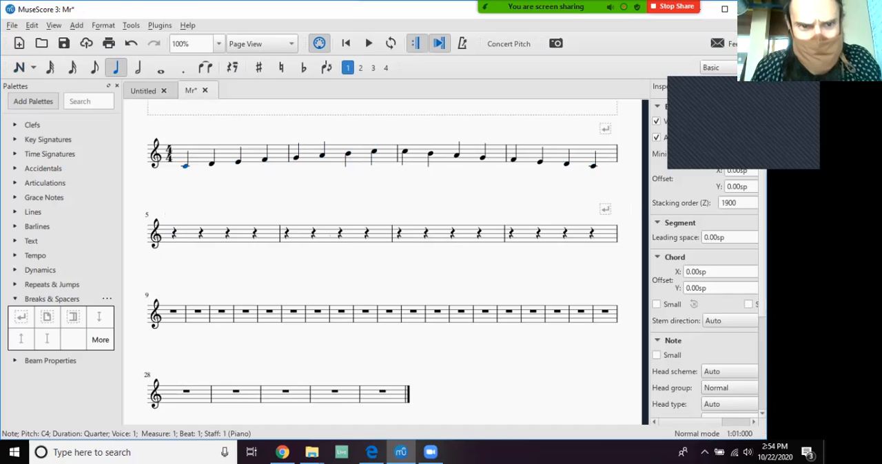
key("space")
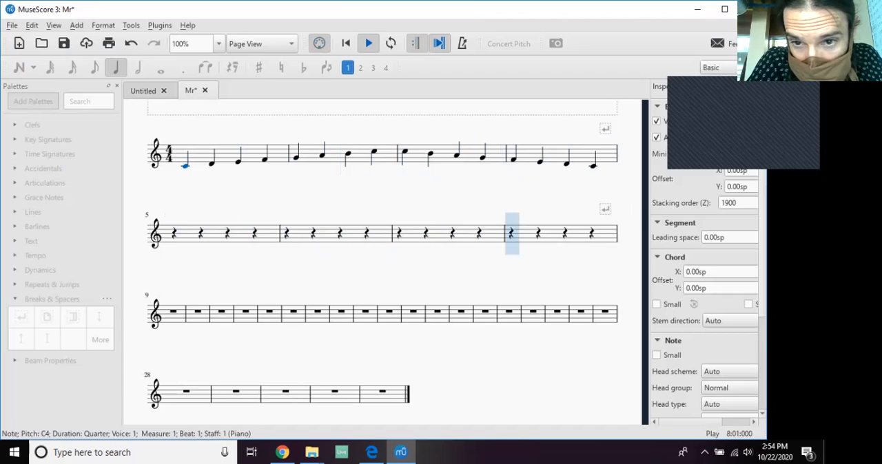
key("space")
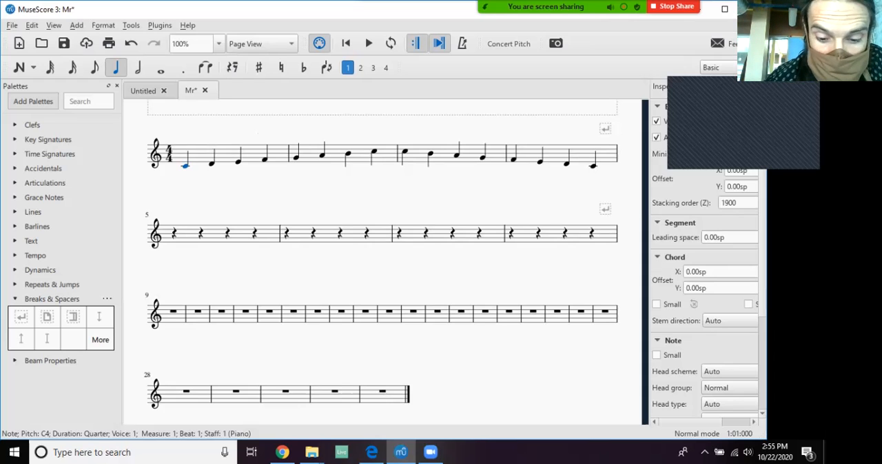
Return to note input mode and place the quarter notes C5, G4, D5 and B4 in measure 5.
key("n")
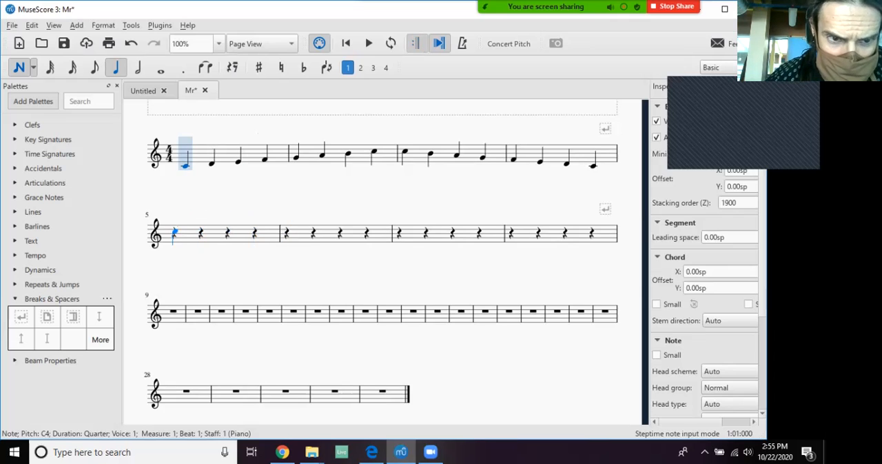
left_click(175, 232)
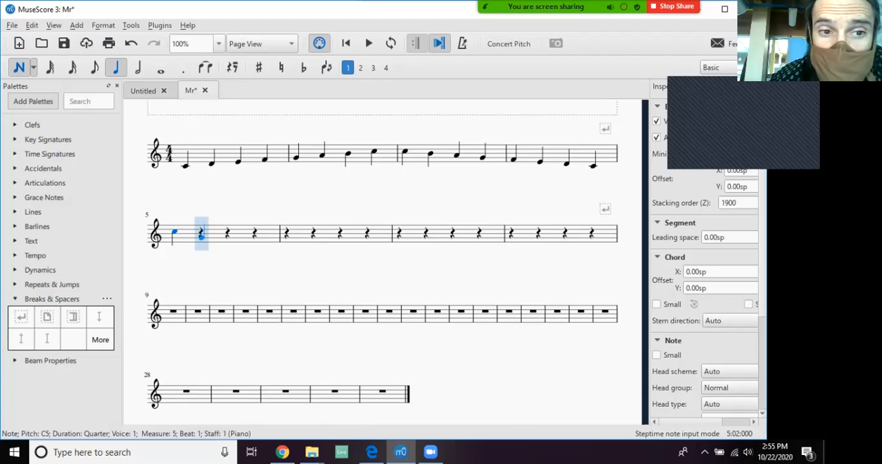
left_click(202, 237)
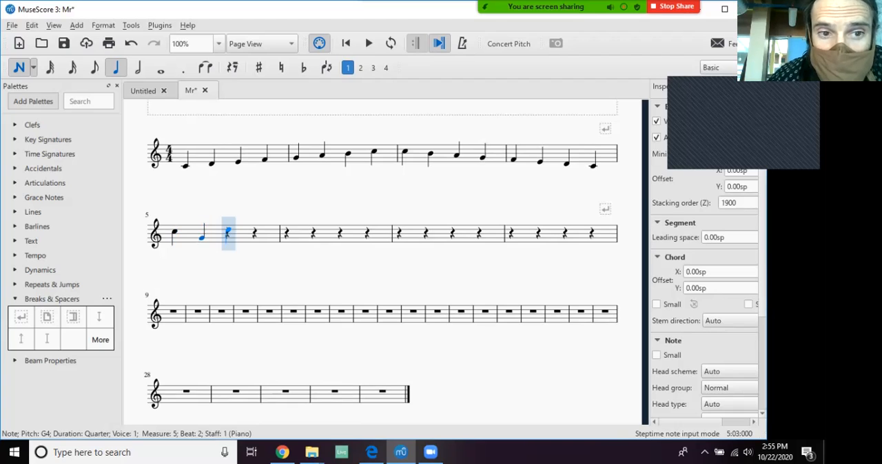
left_click(228, 231)
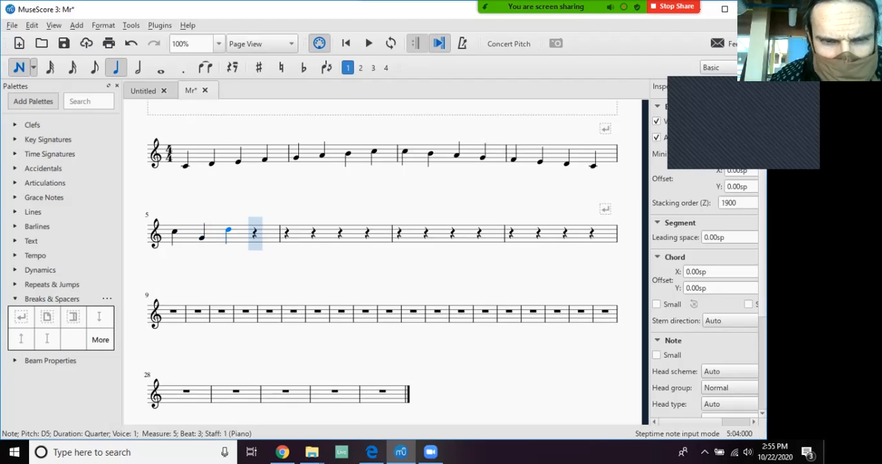
left_click(255, 236)
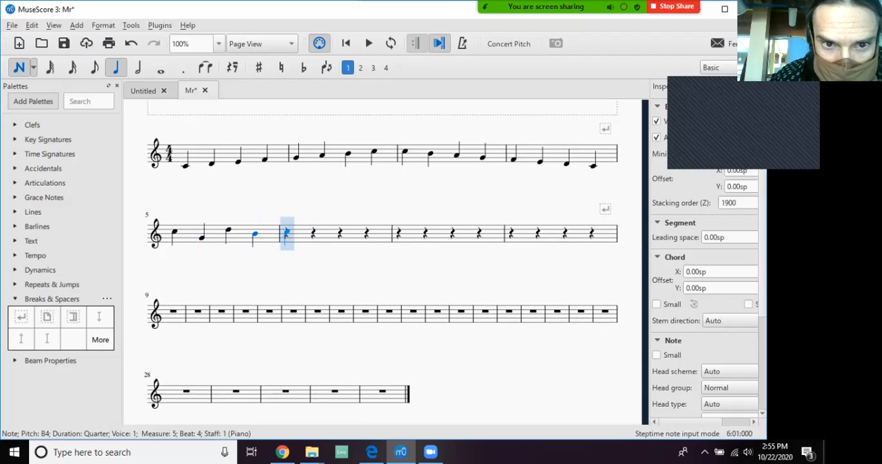
Place the quarter notes C5, F4 and G4 on beats 2 to 4 of measure 6, leaving the rest on beat 1.
left_click(313, 233)
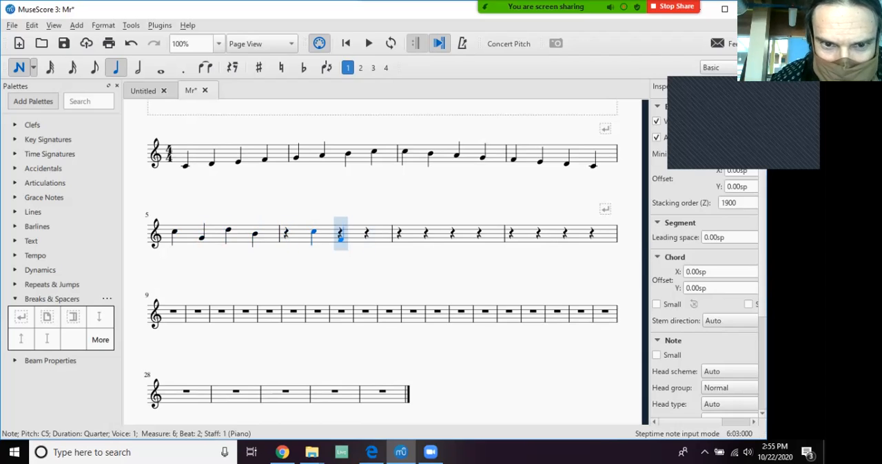
left_click(340, 238)
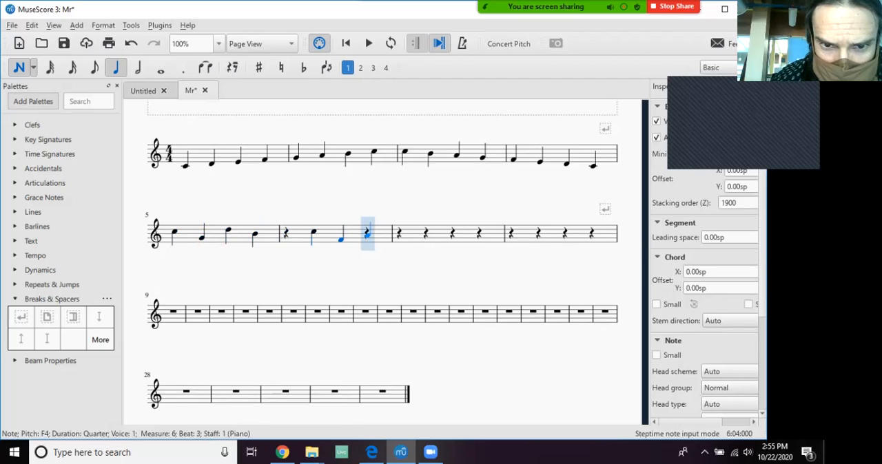
left_click(368, 237)
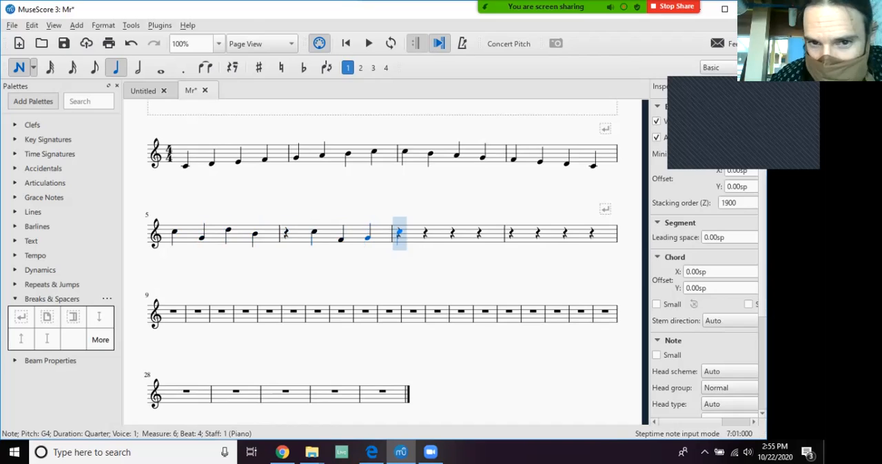
Fill measure 7 with the quarter notes B4, D5, B-flat 4 and G4, adjusting the pitches of the first three after placing them.
left_click(399, 234)
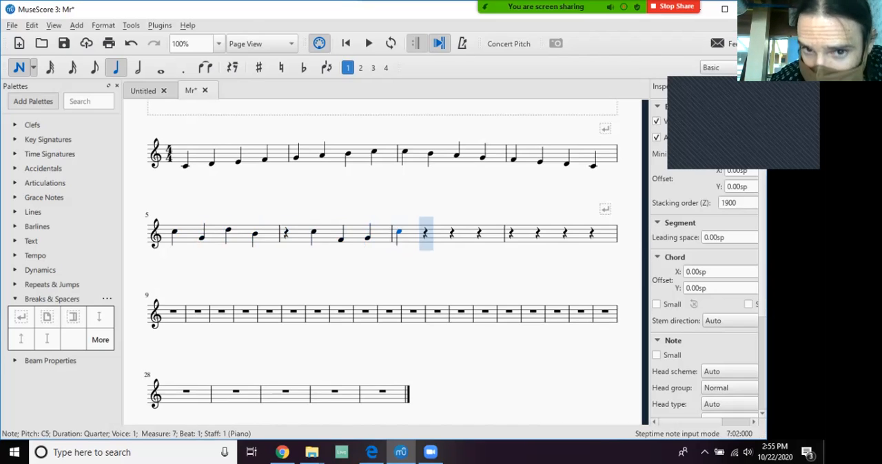
key("Down")
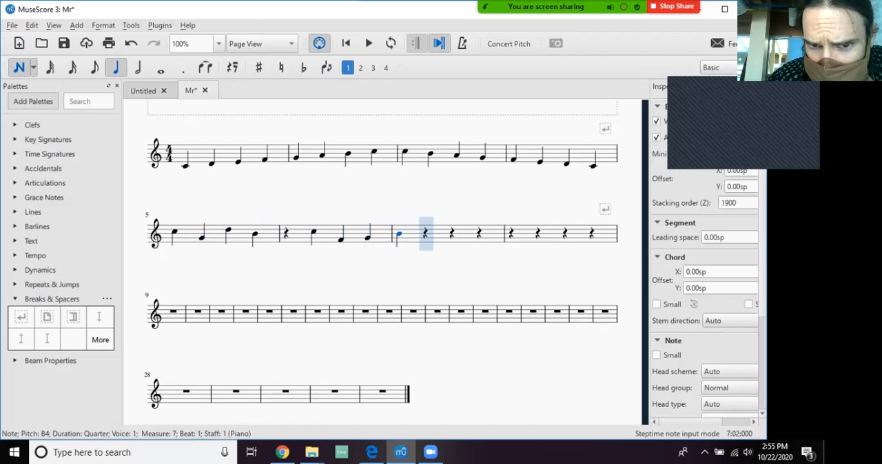
key("c")
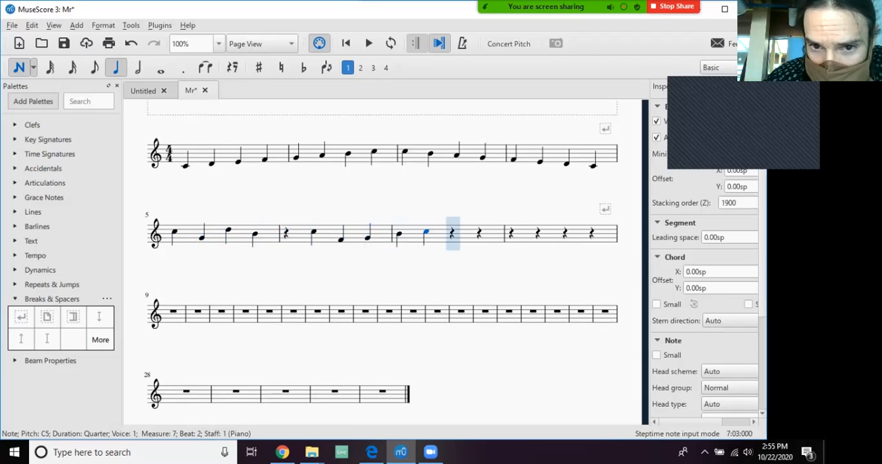
key("Up")
key("Up")
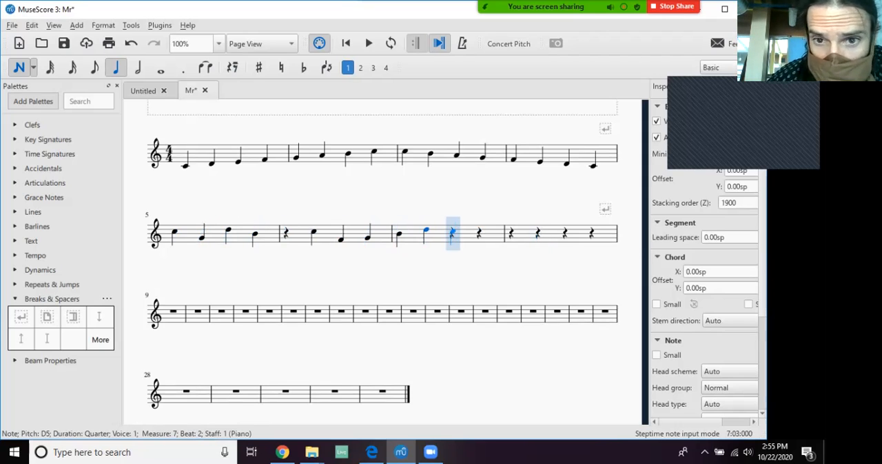
left_click(452, 237)
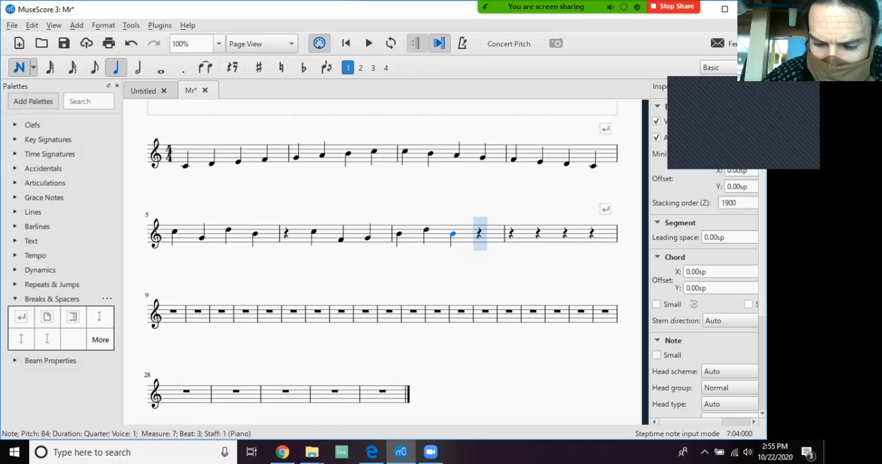
key("Down")
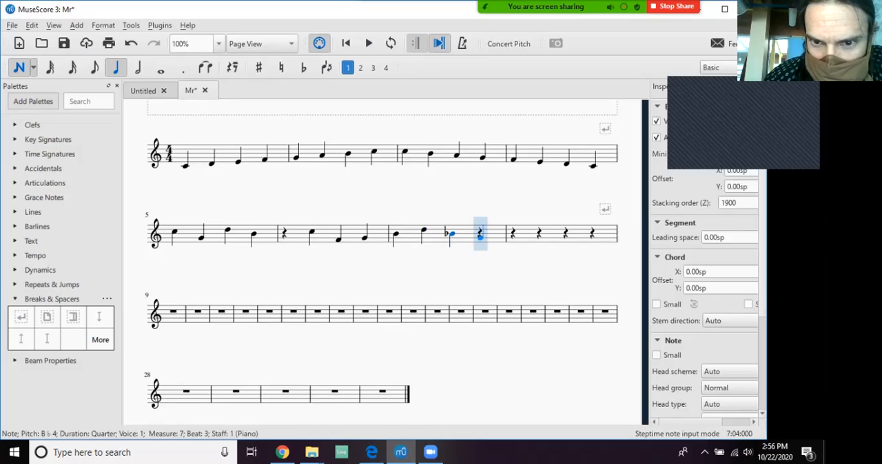
left_click(480, 237)
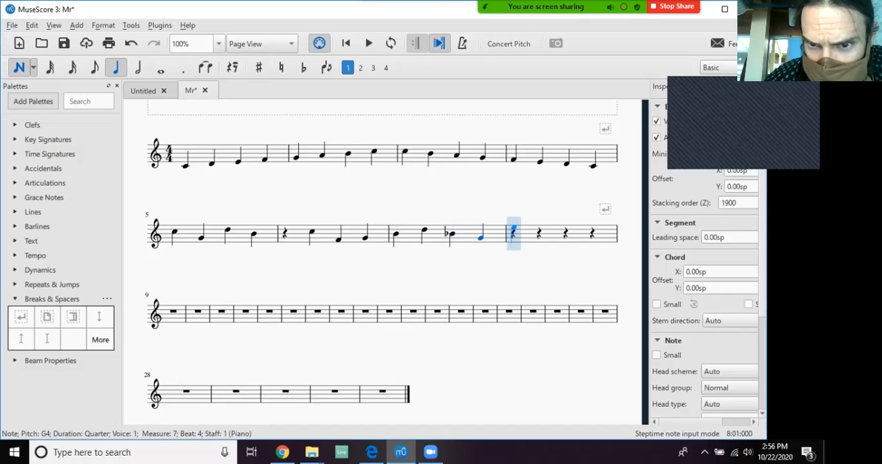
Place the quarter notes E5, C5, B4 and C5 in measure 8 and leave note input mode.
left_click(513, 227)
left_click(540, 232)
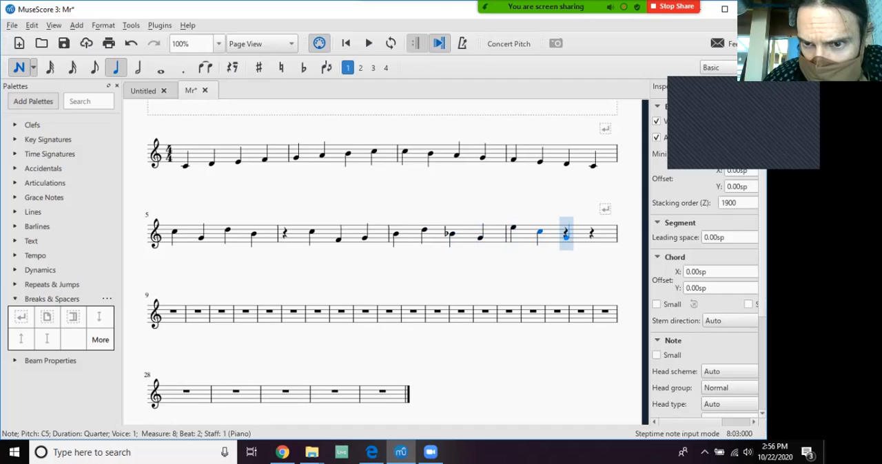
left_click(565, 235)
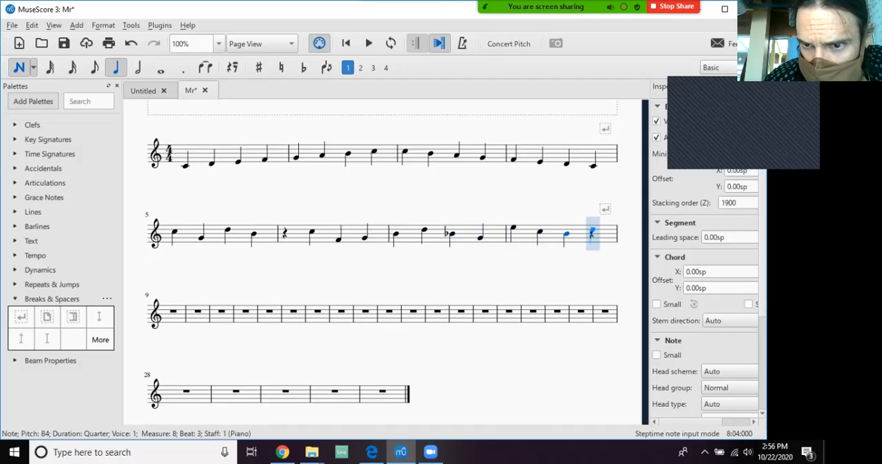
left_click(591, 231)
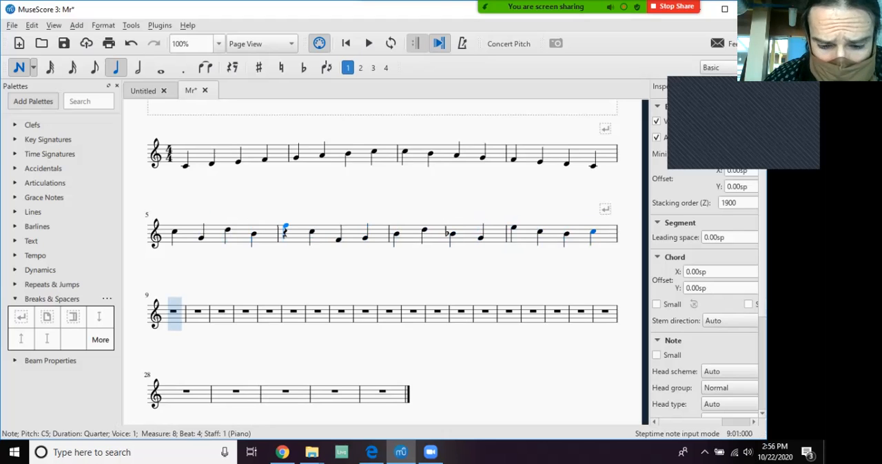
key("Escape")
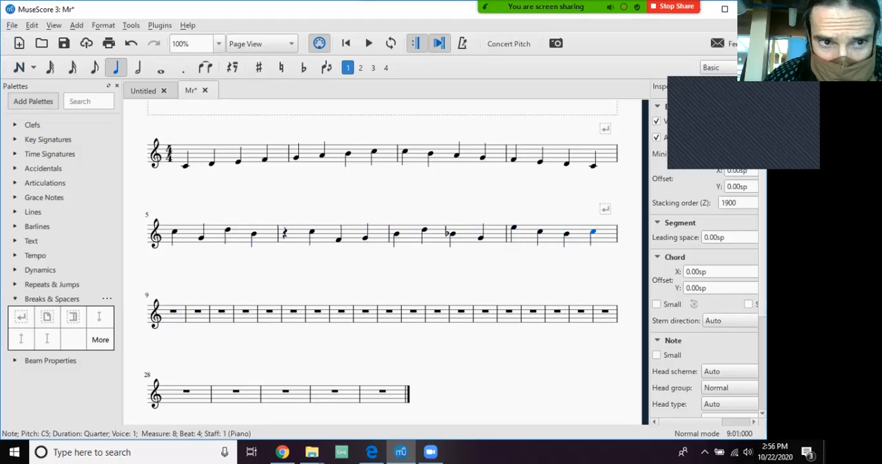
Play the second line from the first note of measure 5, and stop playback.
left_click(175, 232)
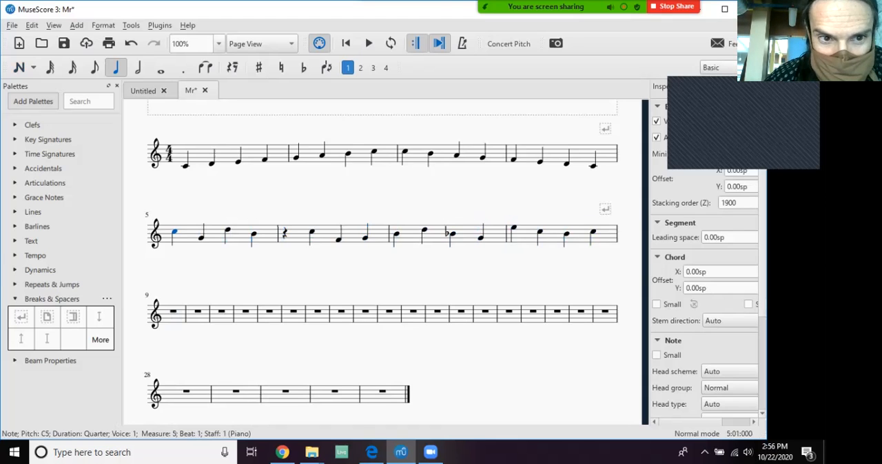
key("space")
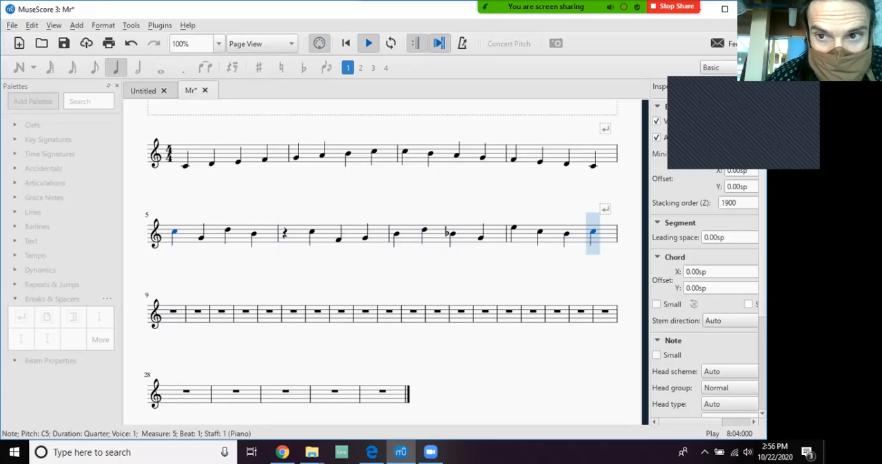
key("space")
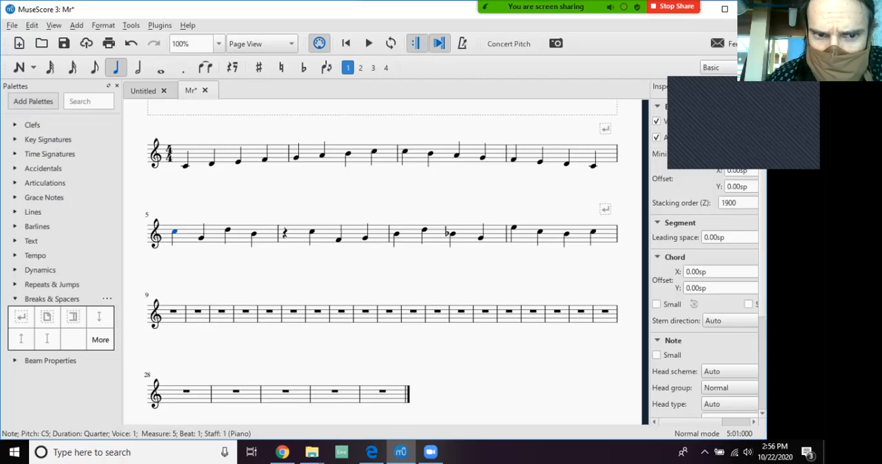
key("n")
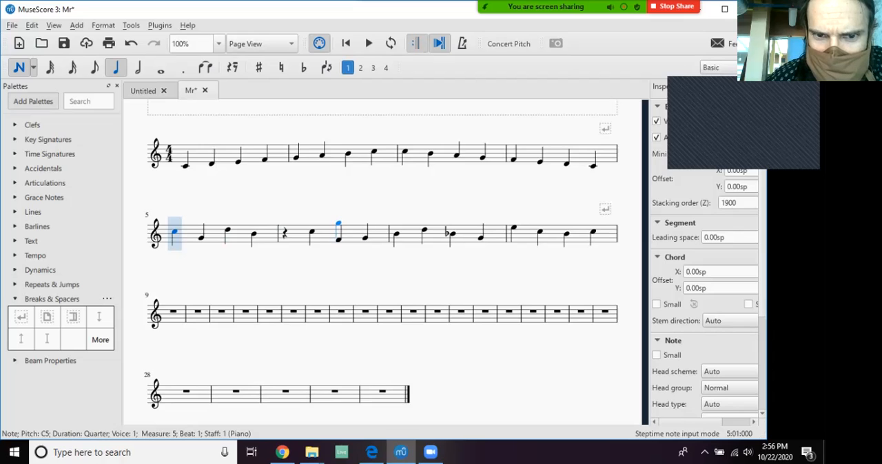
key("Escape")
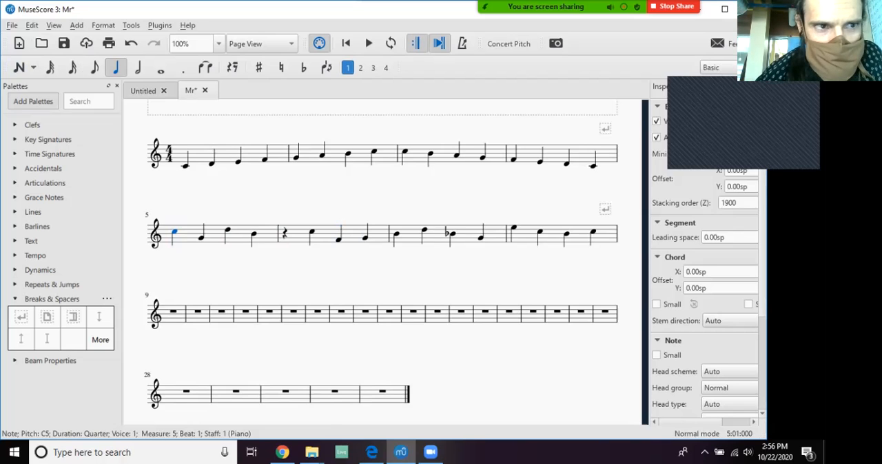
Start saving the score and browse to the Students 2020-2021 folder on the mtherapy network drive.
left_click(11, 25)
left_click(29, 98)
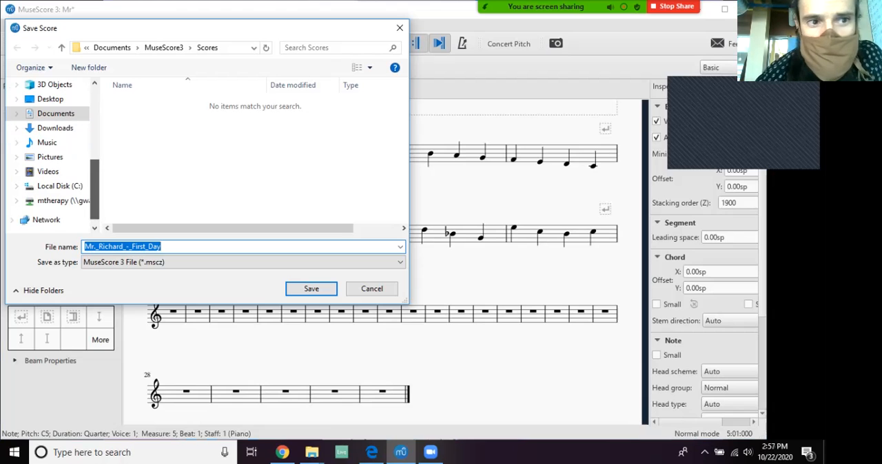
left_click(62, 200)
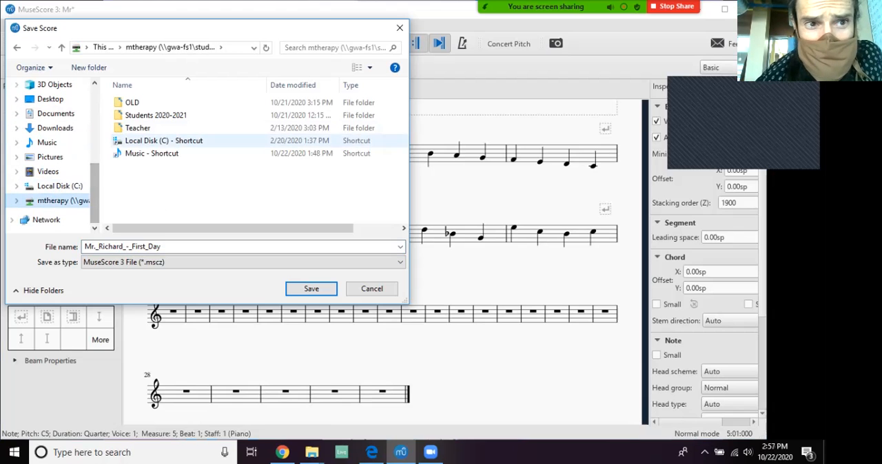
double_click(145, 115)
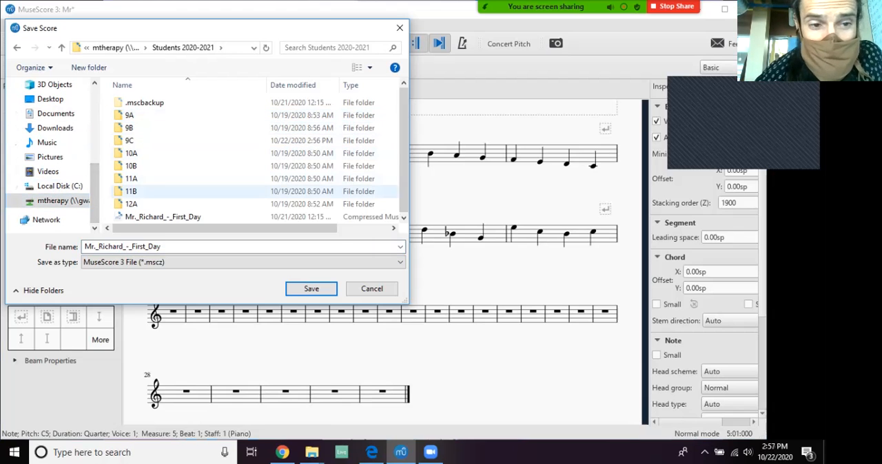
left_click_drag(207, 28, 232, 59)
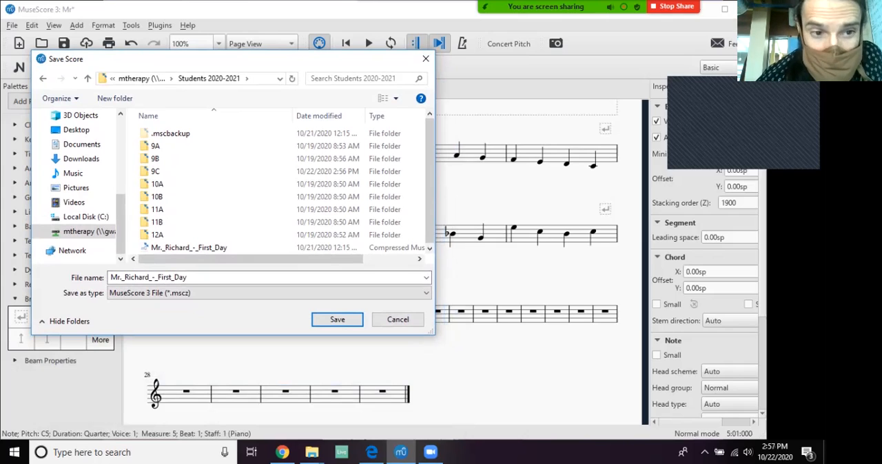
Enter the teacher's e-mail address as the score's file name and cancel the save.
left_click(200, 277)
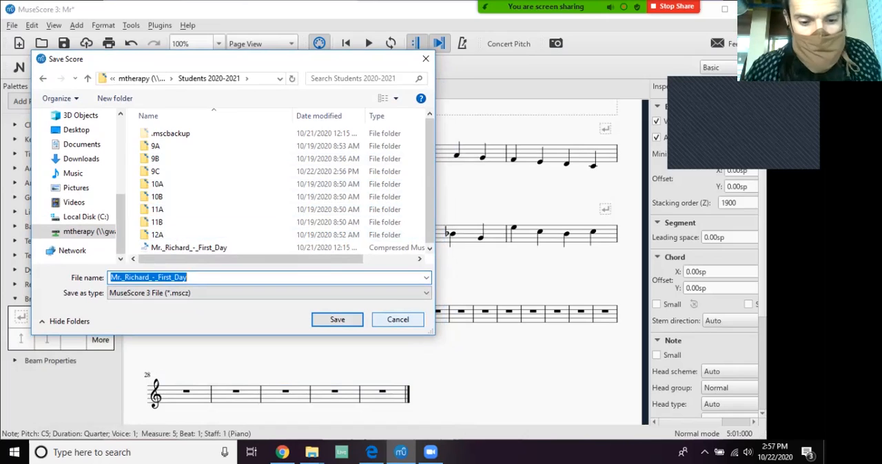
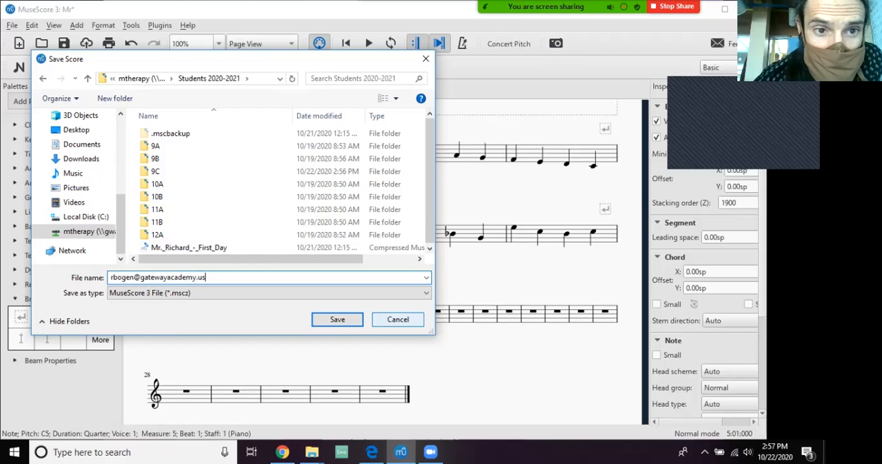
key("Escape")
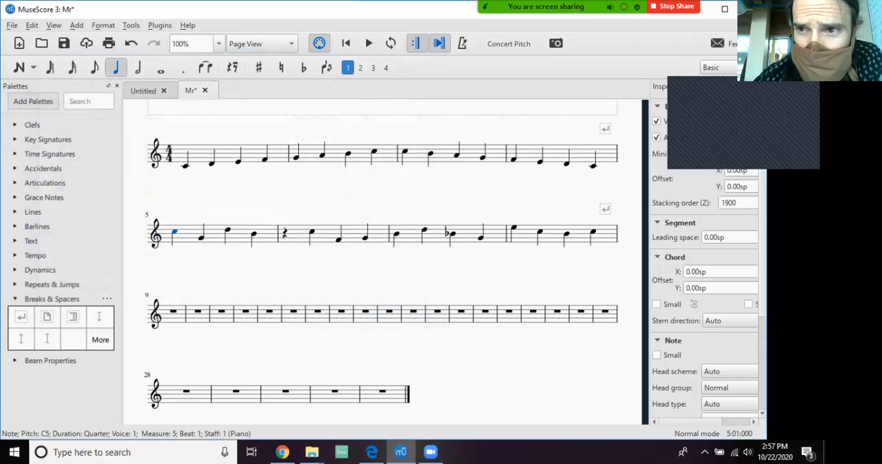